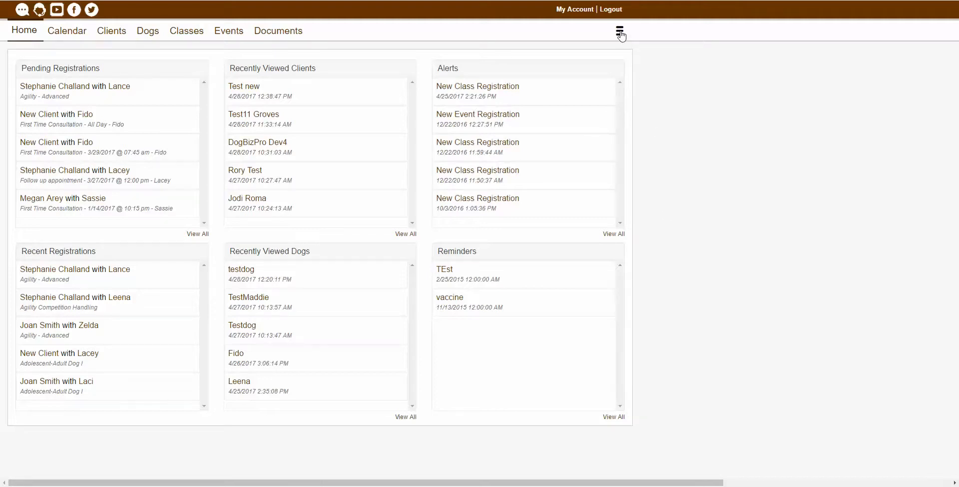
Switch from the home dashboard to the Clients search page.
click(112, 31)
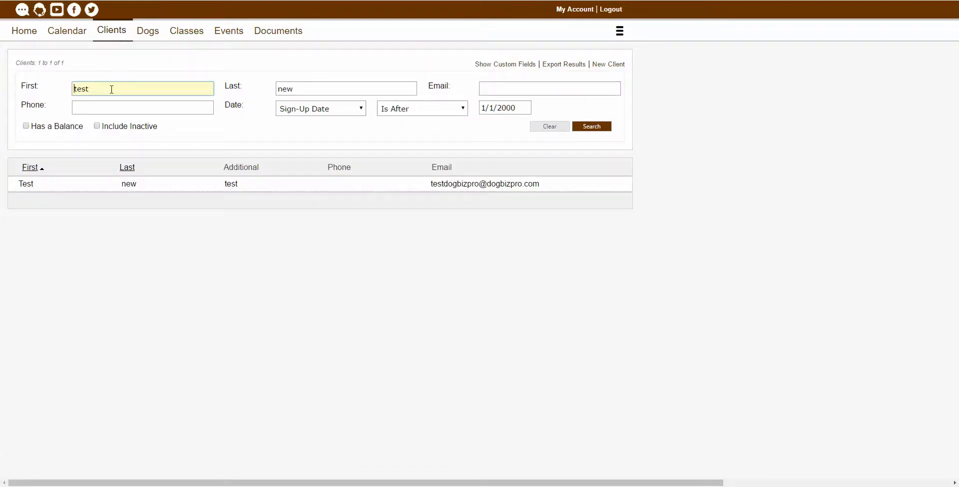
Search for First 'test' and Last 'new', then open the Test new client record.
click(358, 89)
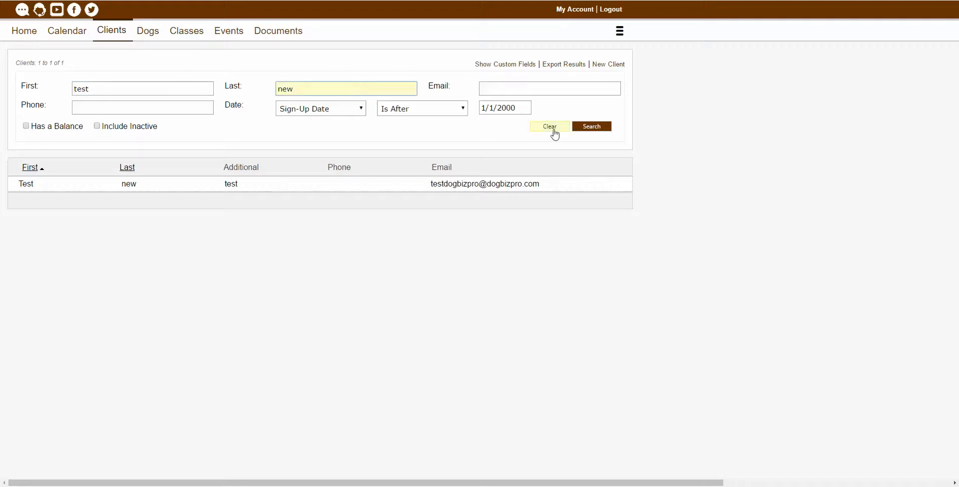
click(596, 129)
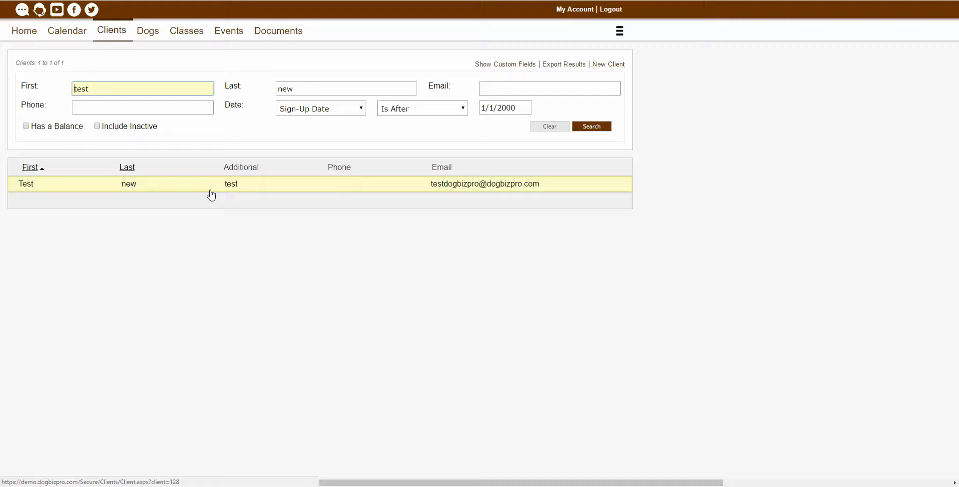
click(139, 186)
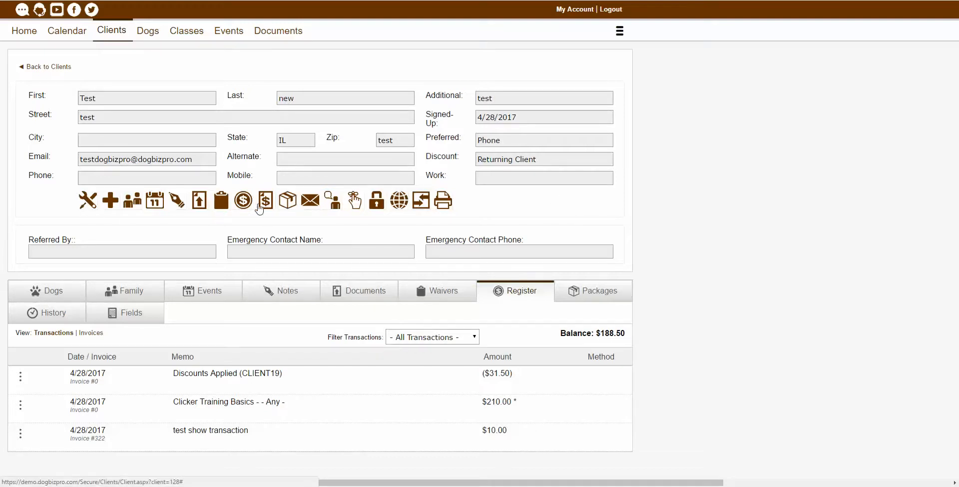
Delete the Street address in Test new's client details and save the change.
click(95, 201)
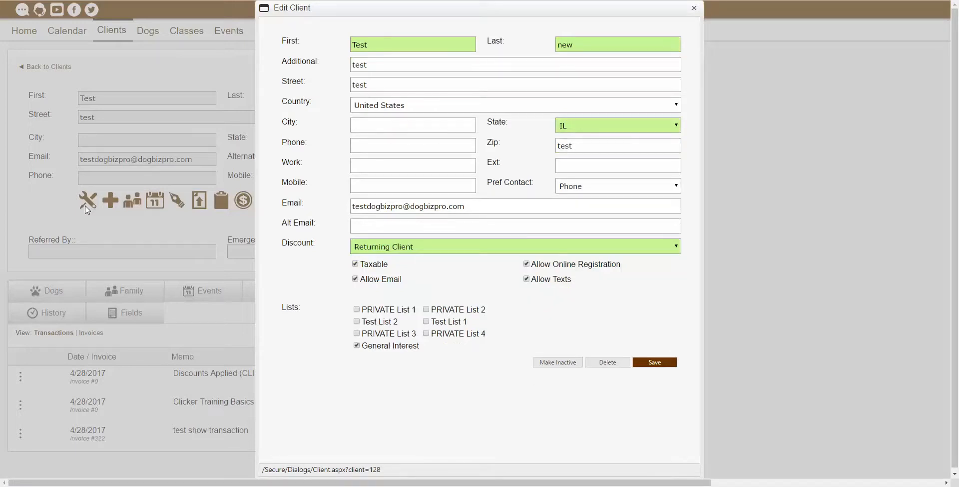
drag(386, 85, 338, 84)
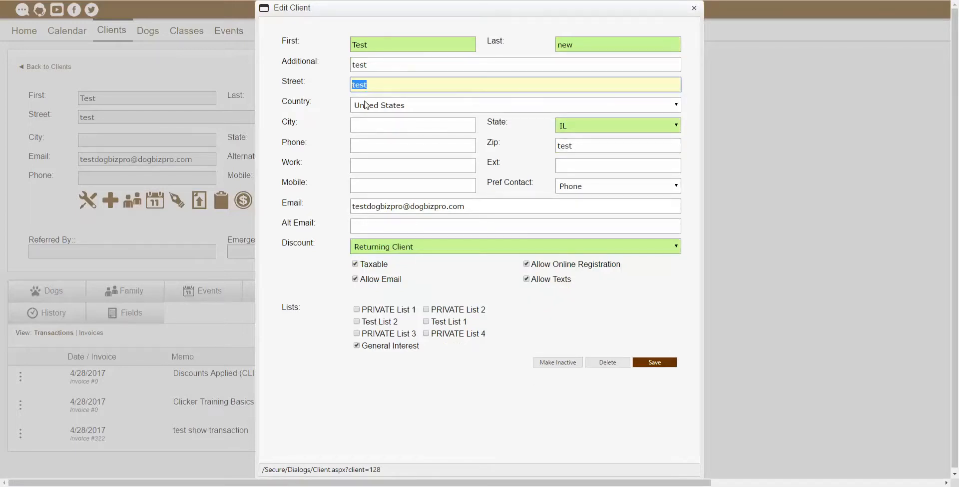
key(BackSpace)
click(654, 362)
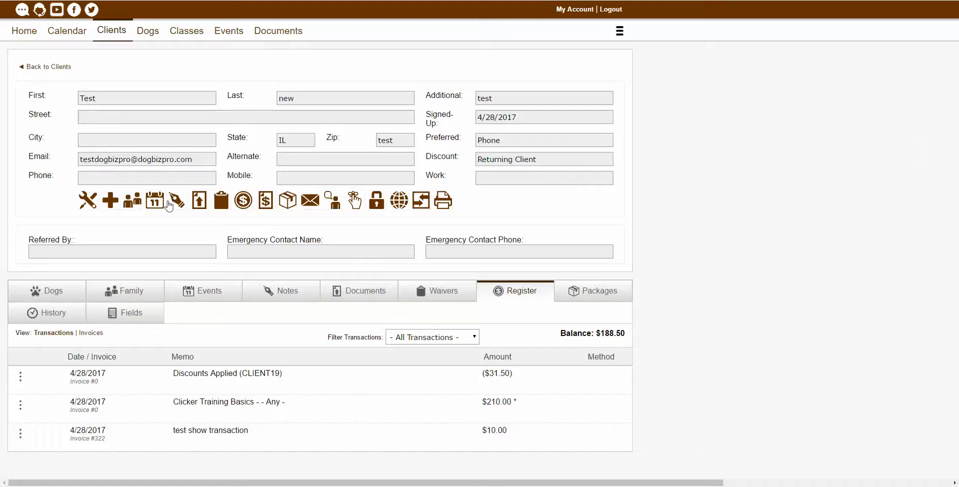
Start a new dog named testdog1, set as Female Spayed, age 5.
click(110, 200)
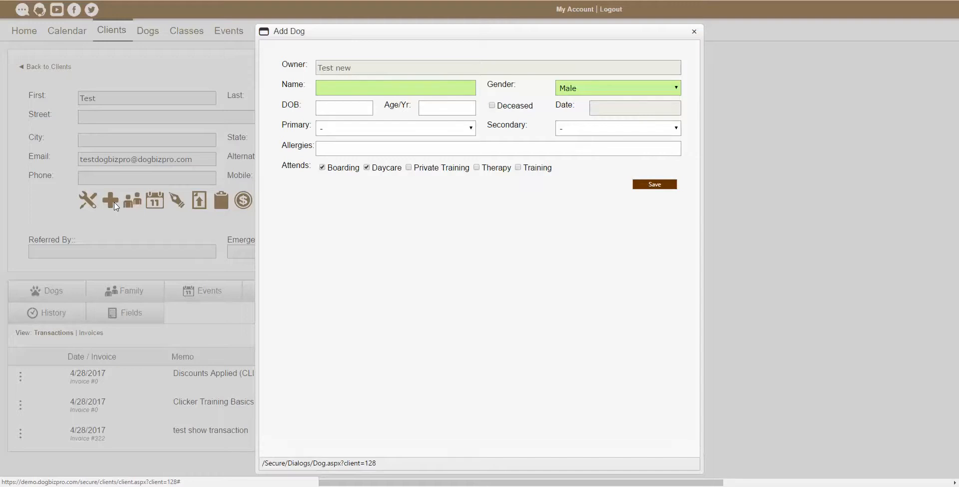
click(353, 89)
text(testdog1)
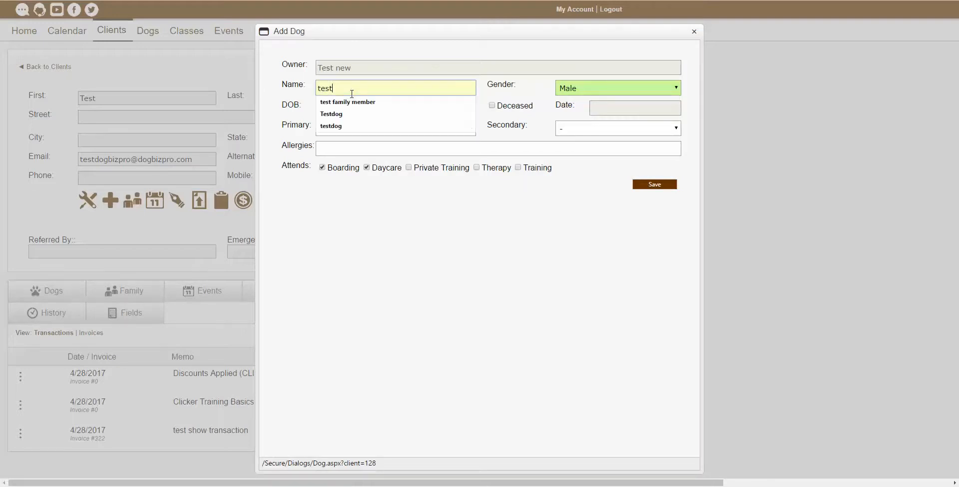
click(603, 90)
click(596, 87)
click(596, 87)
click(596, 130)
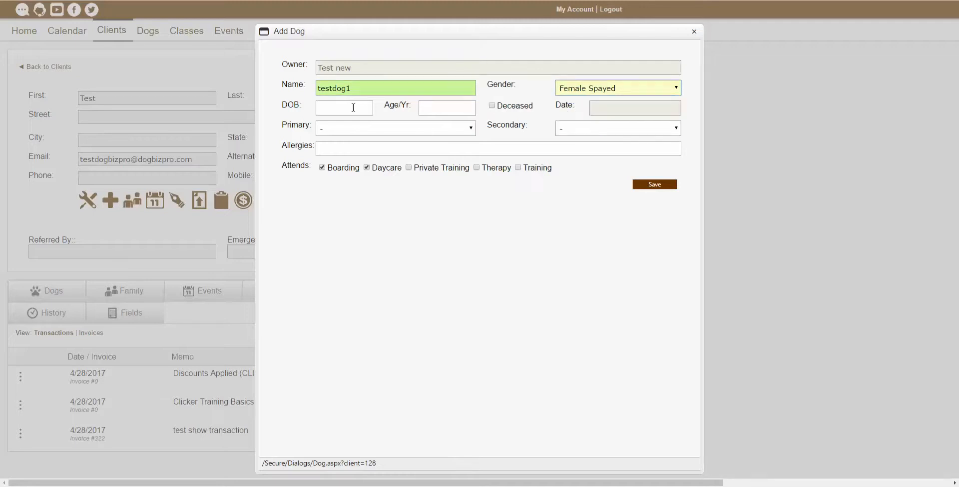
click(457, 107)
text(5)
Set breeds Alaskan Husky / Alaskan Malamute and allergy 'test', then save the dog.
click(405, 129)
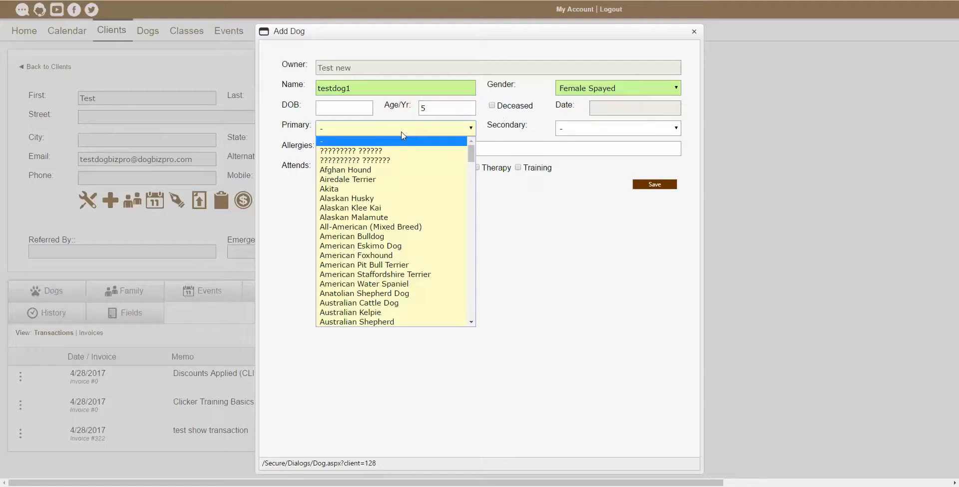
click(404, 199)
click(594, 129)
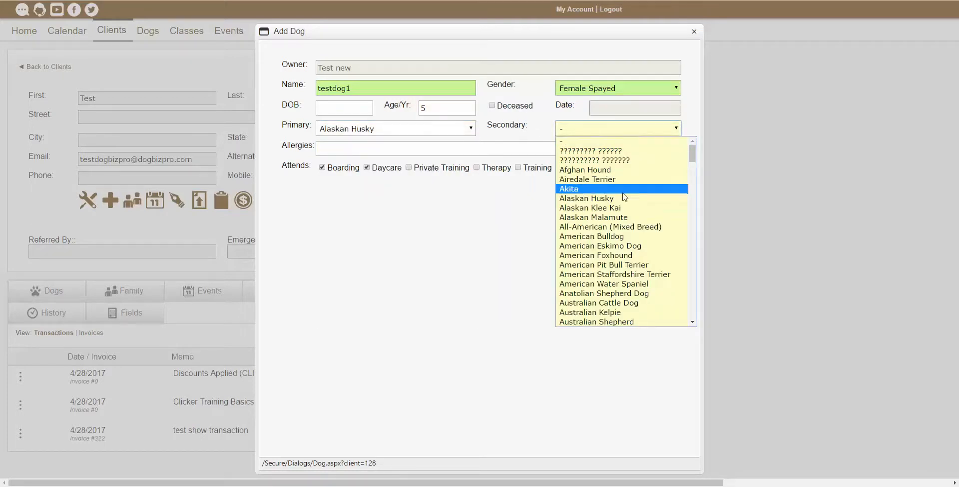
click(620, 217)
click(350, 146)
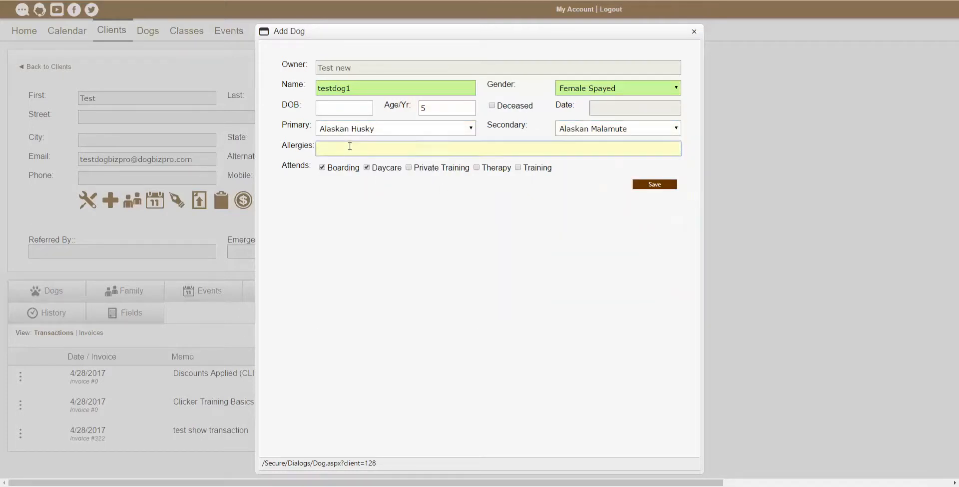
text(test)
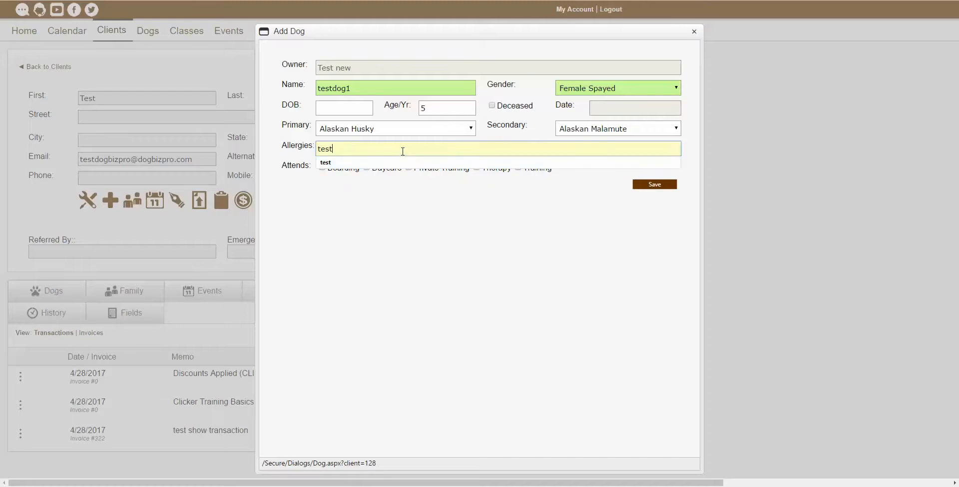
click(401, 228)
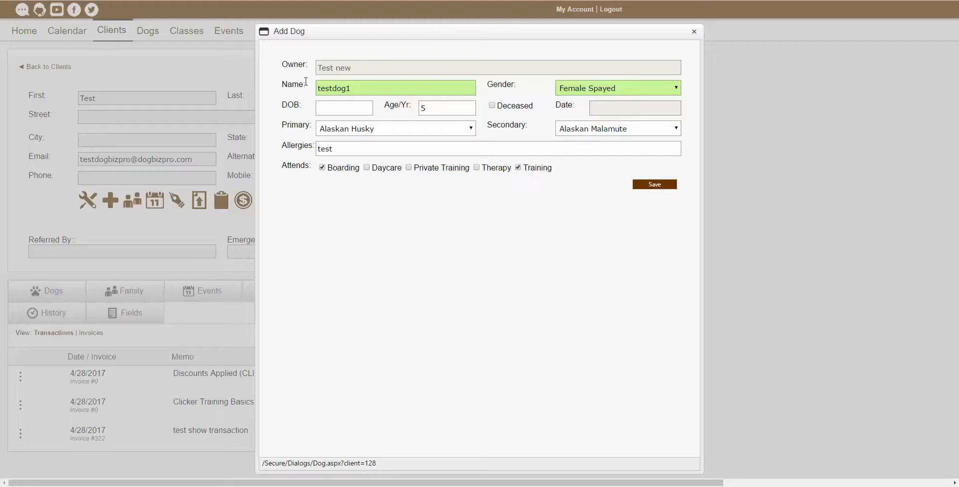
click(649, 185)
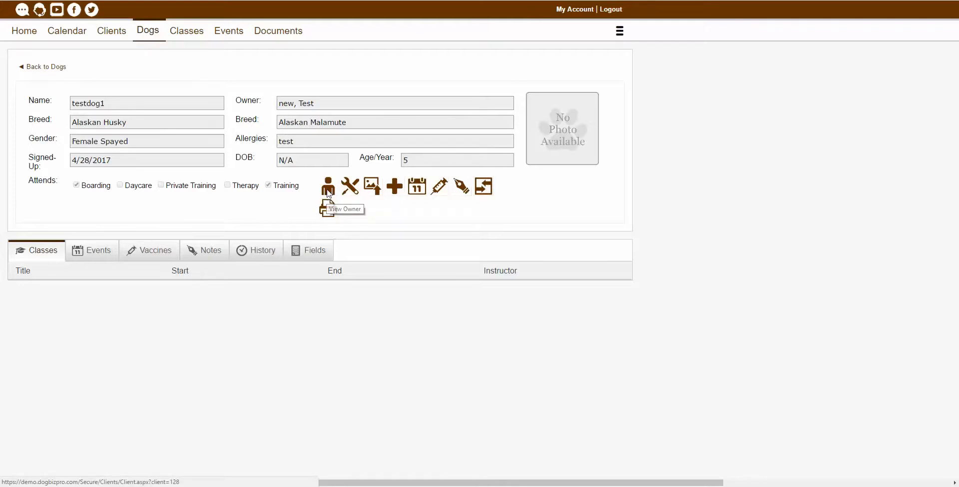
Go to testdog1's owner Test new and begin a new family member entry.
click(328, 190)
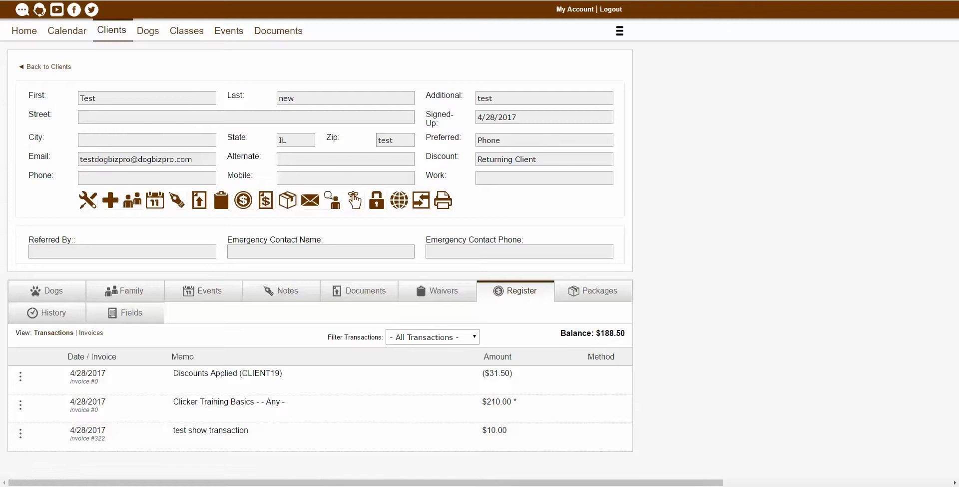
click(131, 206)
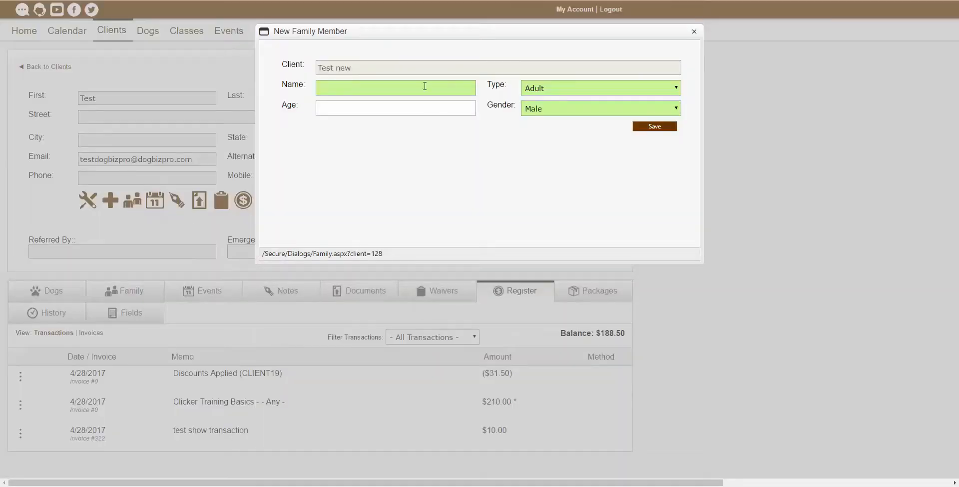
Enter family member 'test family member1', Adult, Male, age 30, and save.
click(426, 88)
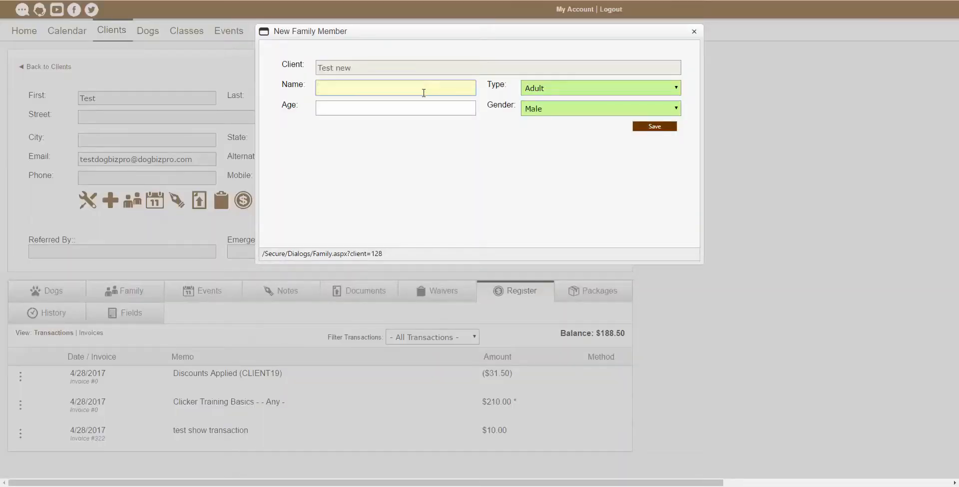
text(test)
click(414, 104)
text(1)
click(586, 87)
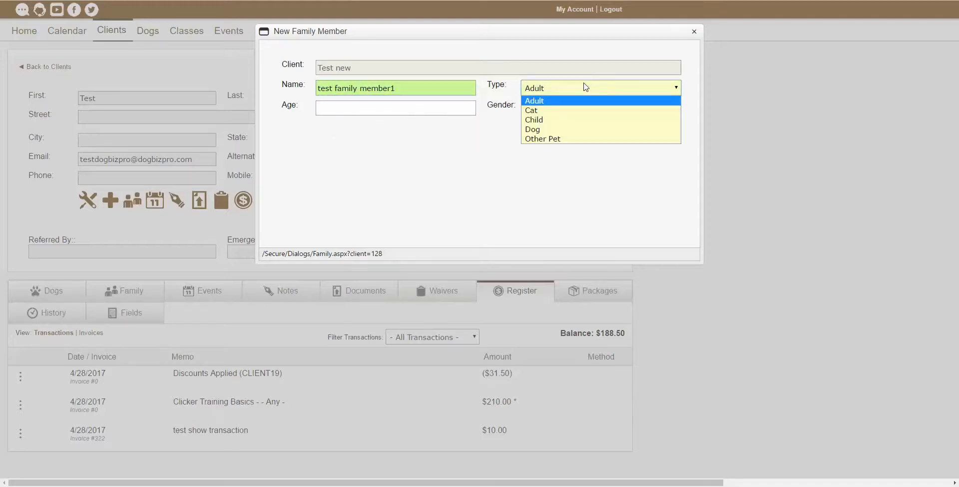
click(584, 88)
click(568, 113)
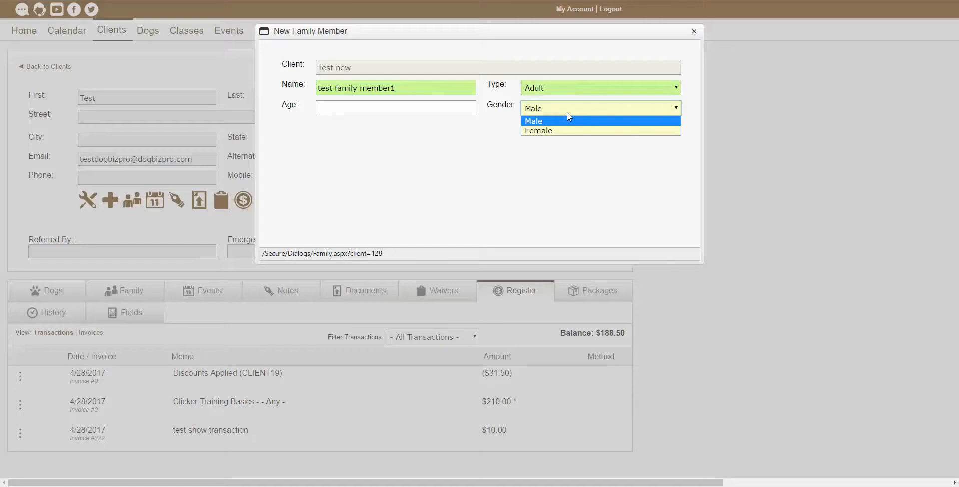
click(568, 120)
click(407, 108)
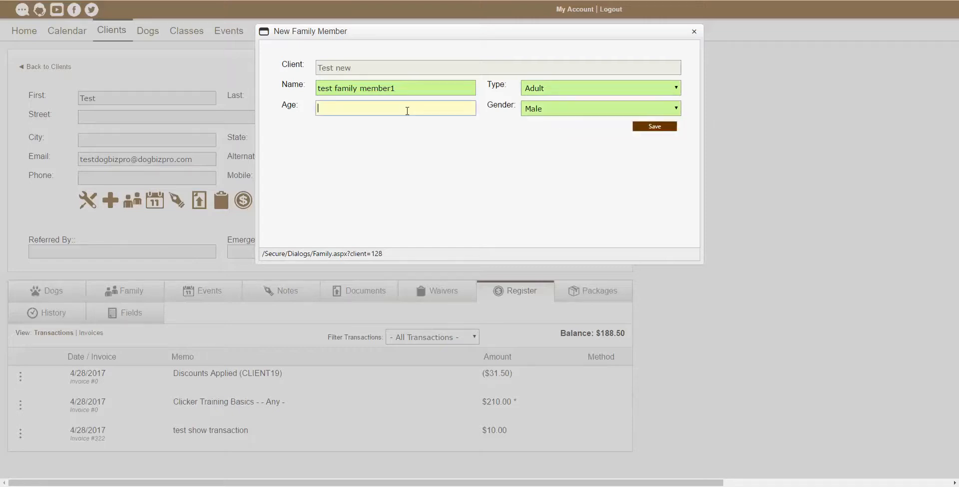
text(30)
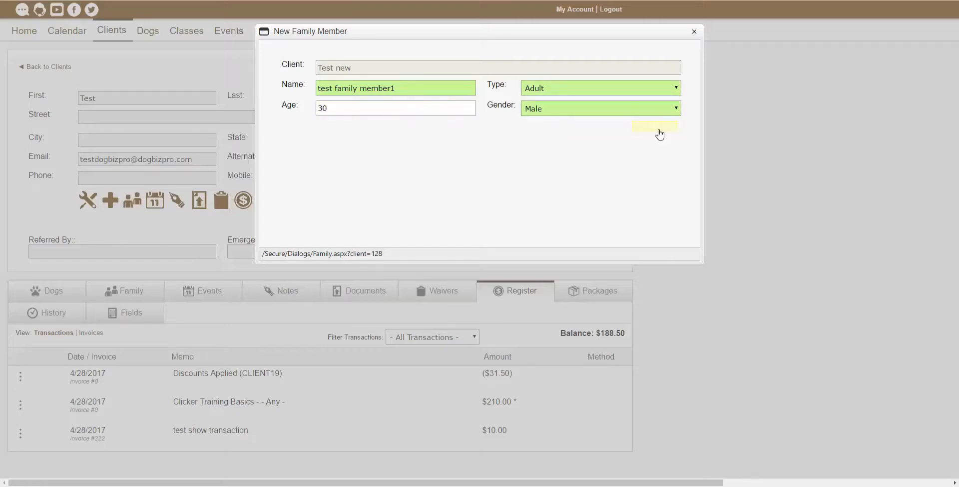
click(658, 127)
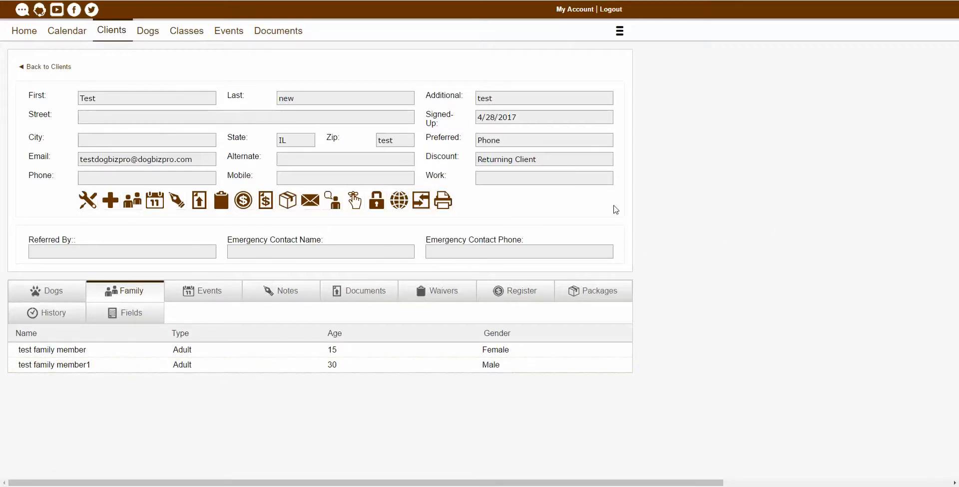
click(155, 201)
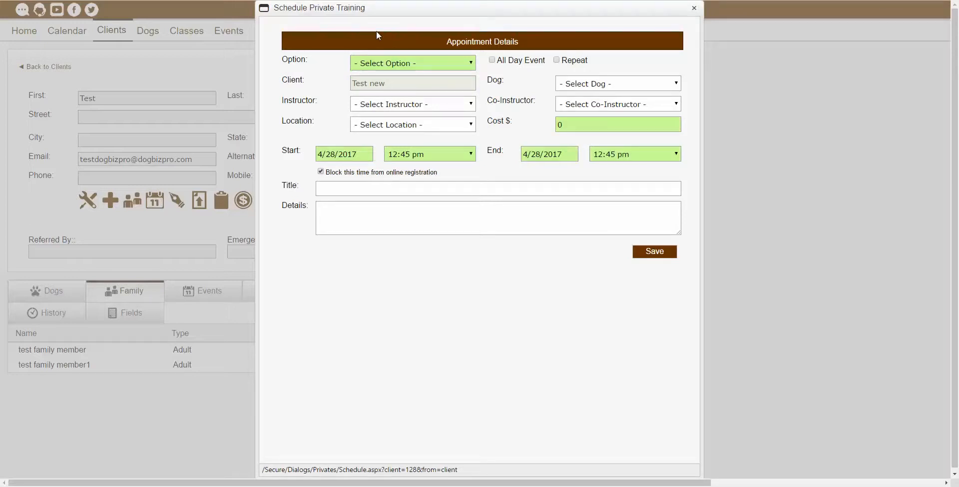
click(419, 63)
click(419, 64)
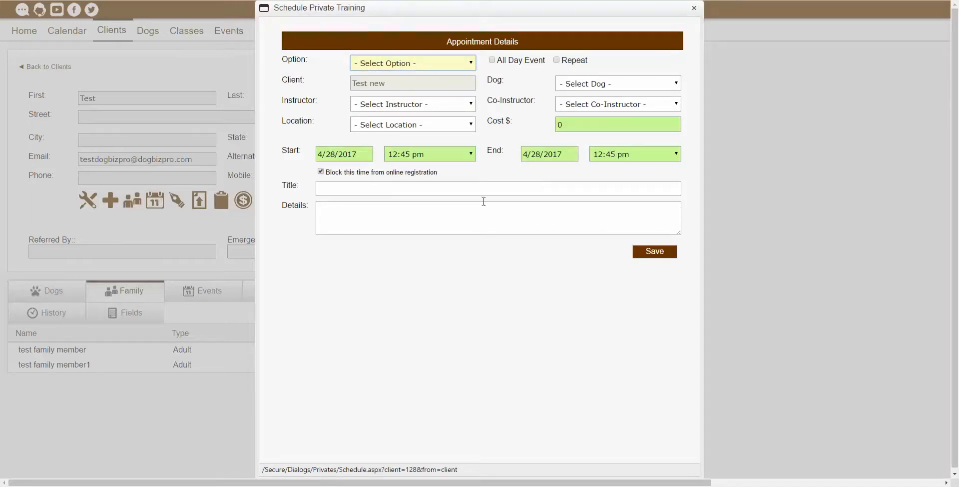
click(695, 9)
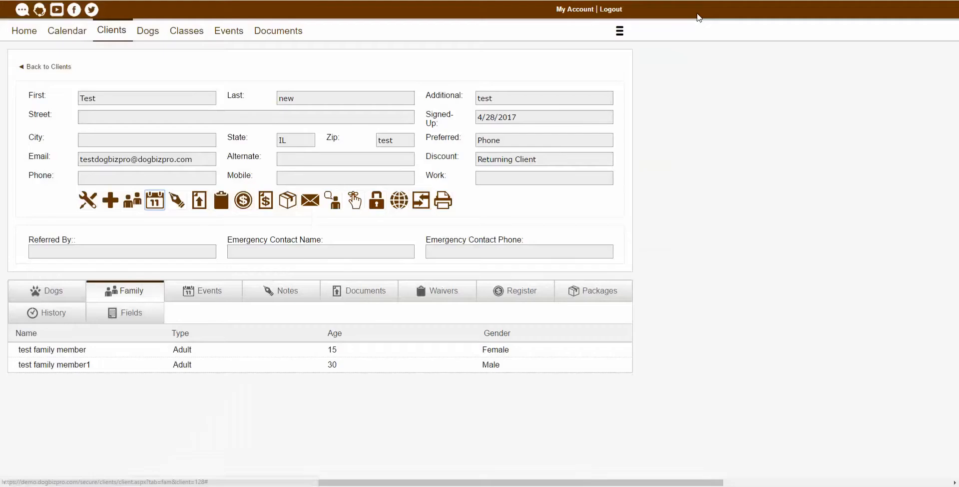
Add the client note 'test note1' and save it.
click(177, 201)
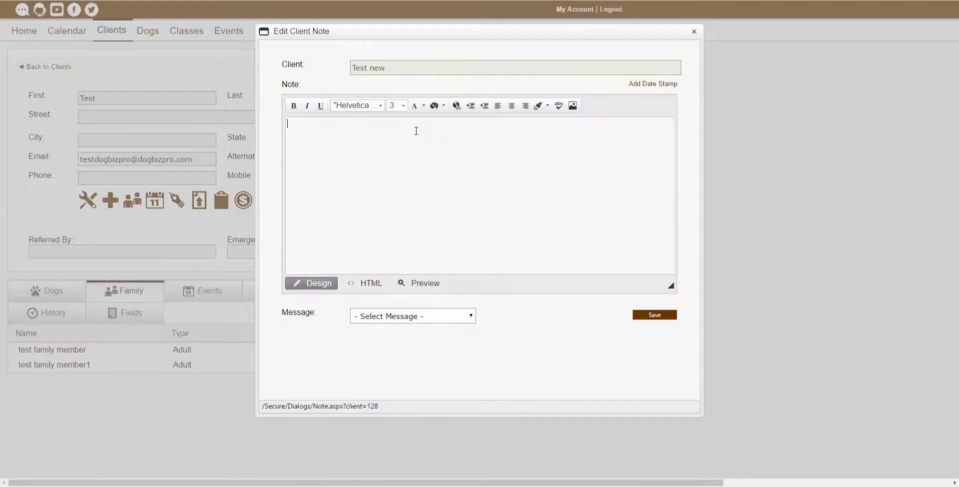
text(test note1)
click(662, 316)
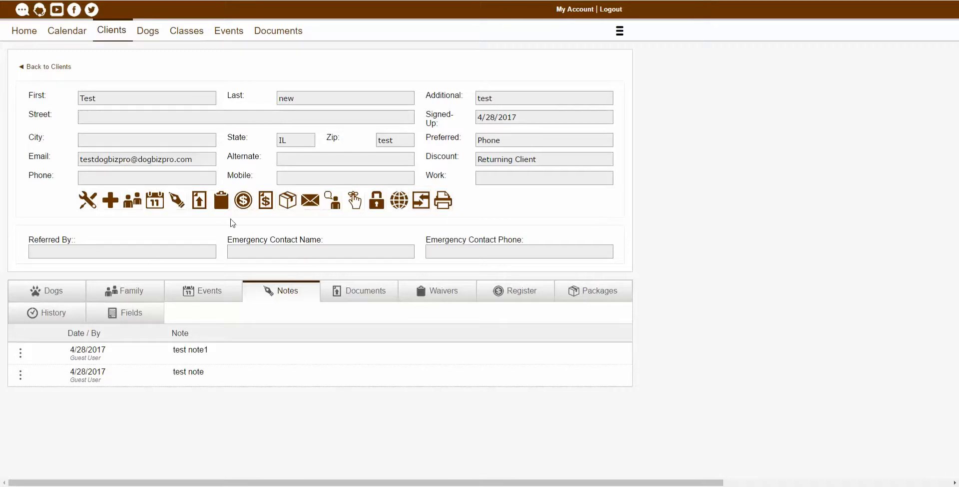
click(198, 204)
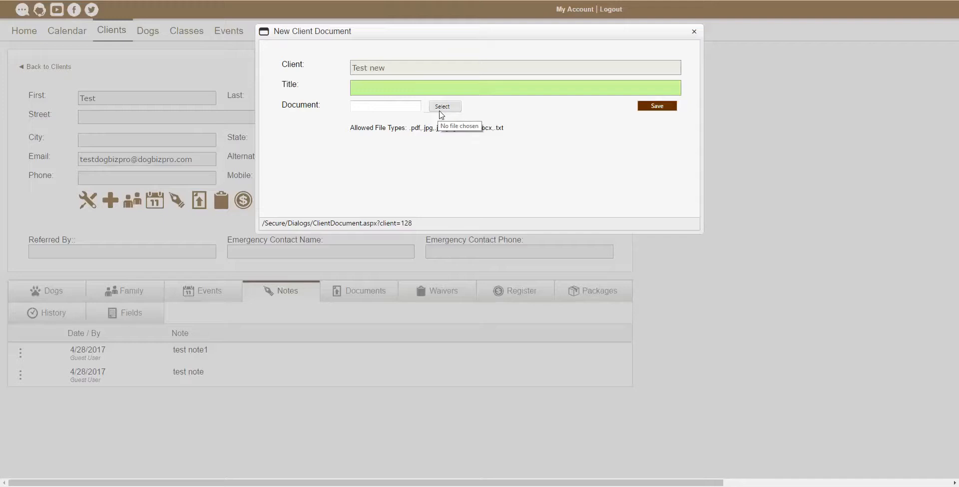
click(442, 109)
click(540, 76)
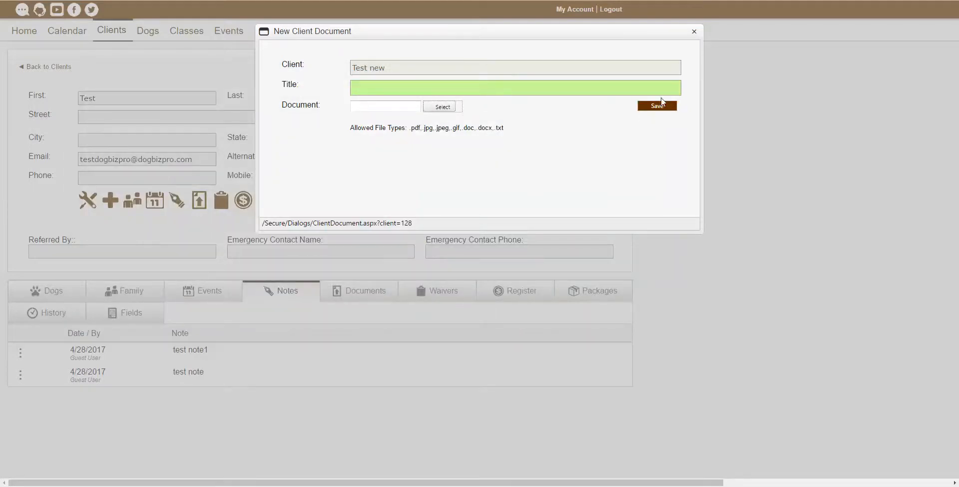
click(697, 33)
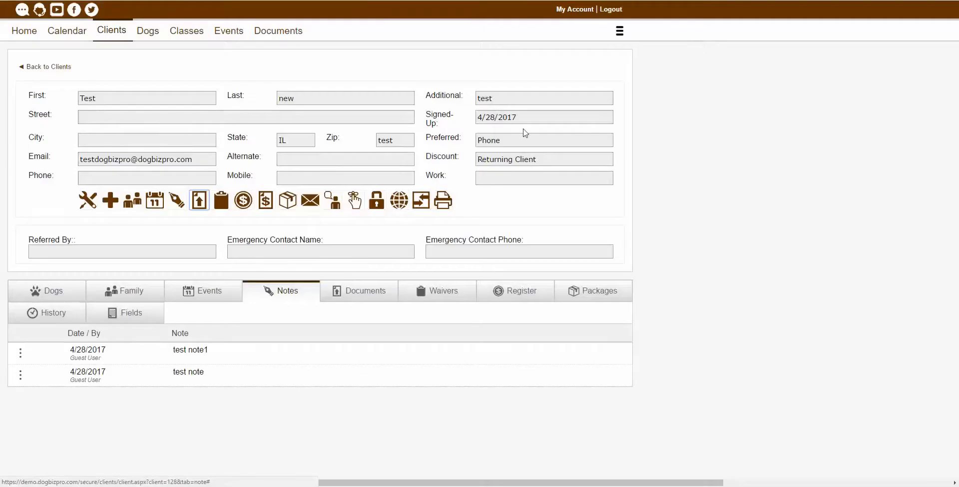
click(222, 201)
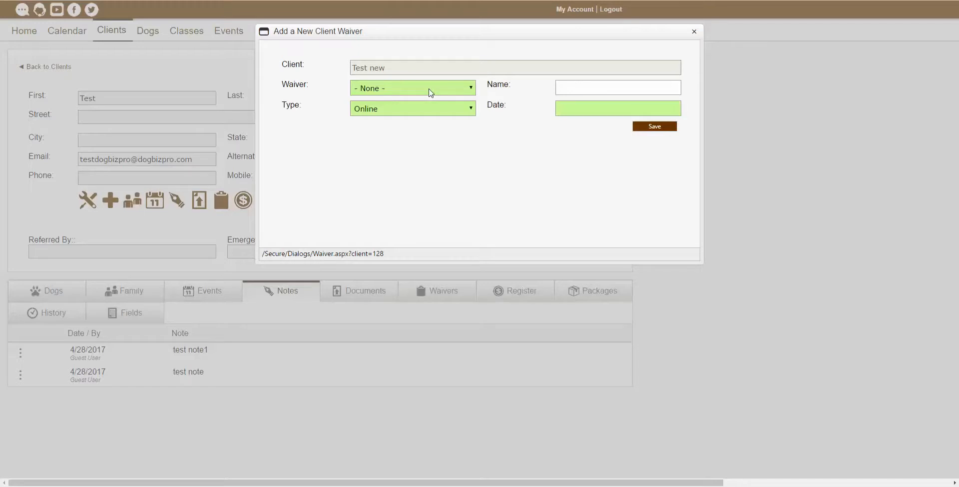
click(431, 92)
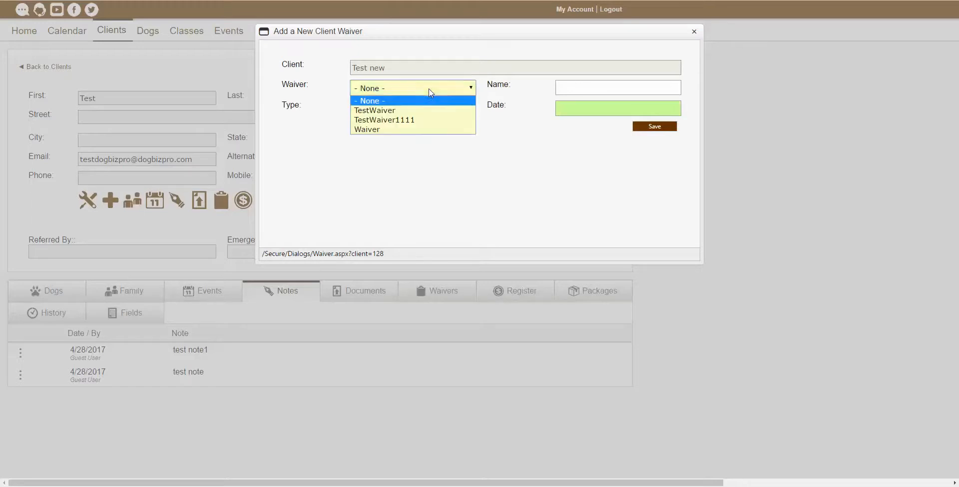
click(522, 138)
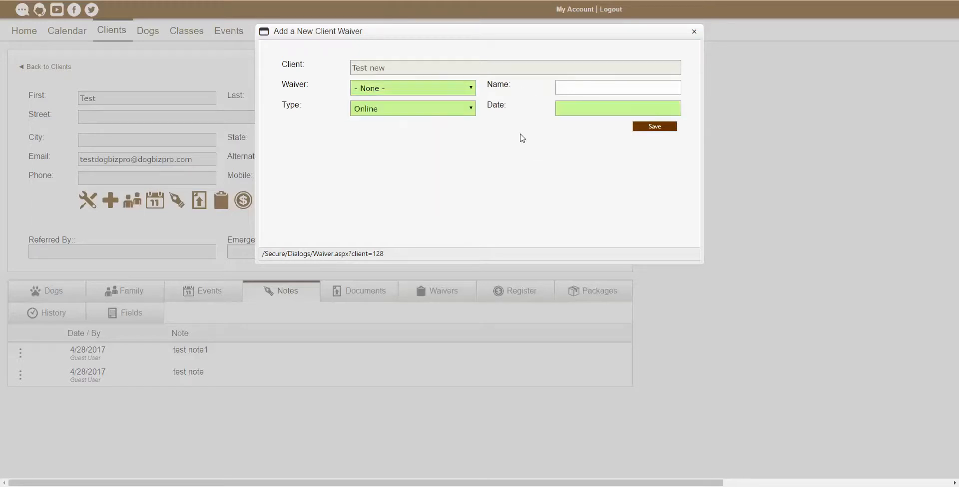
click(576, 111)
click(429, 110)
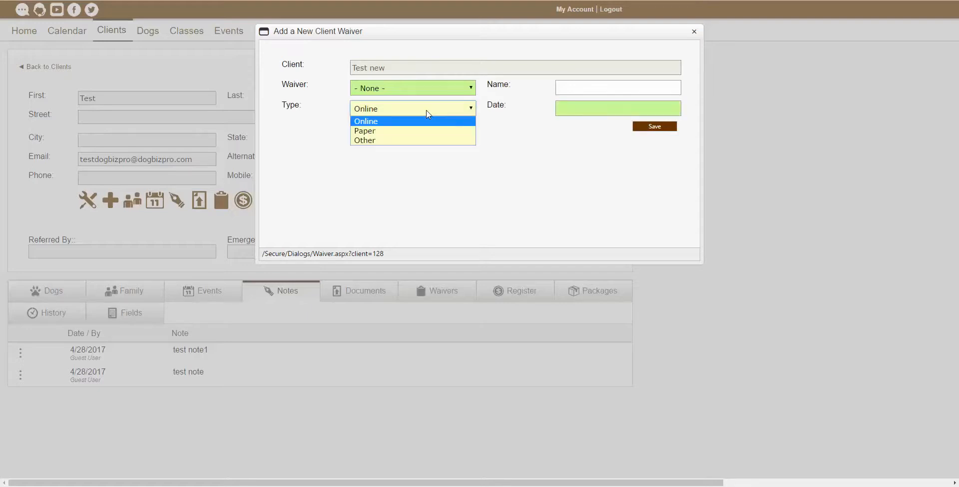
click(560, 156)
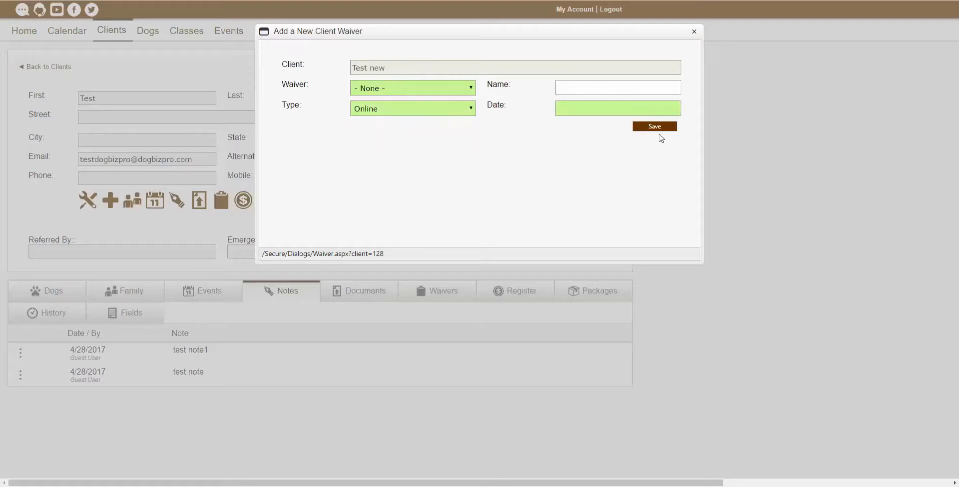
click(694, 32)
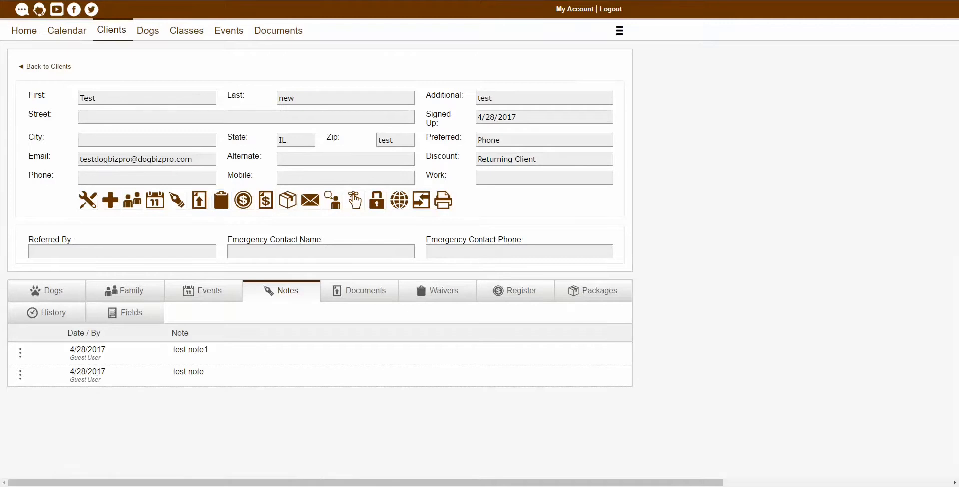
Browse transaction types, cancel the form, and show the Register with its $188.50 balance.
click(243, 201)
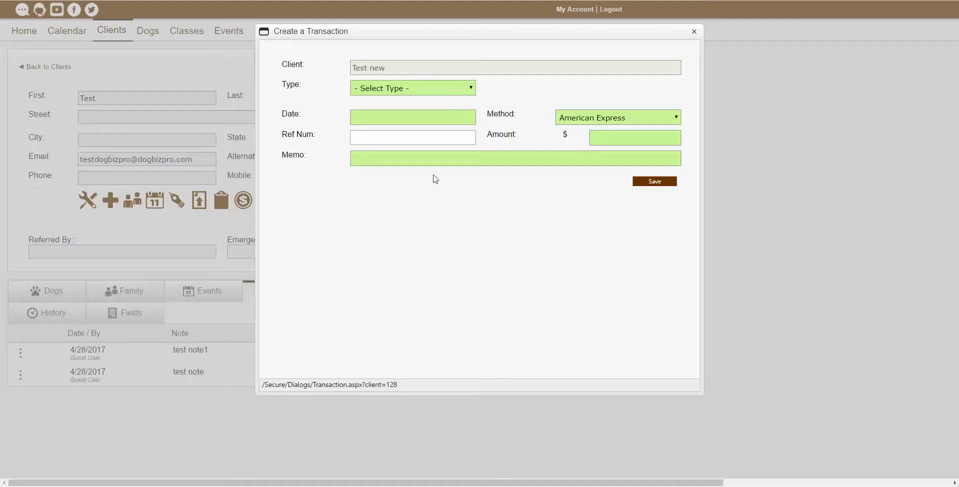
click(415, 90)
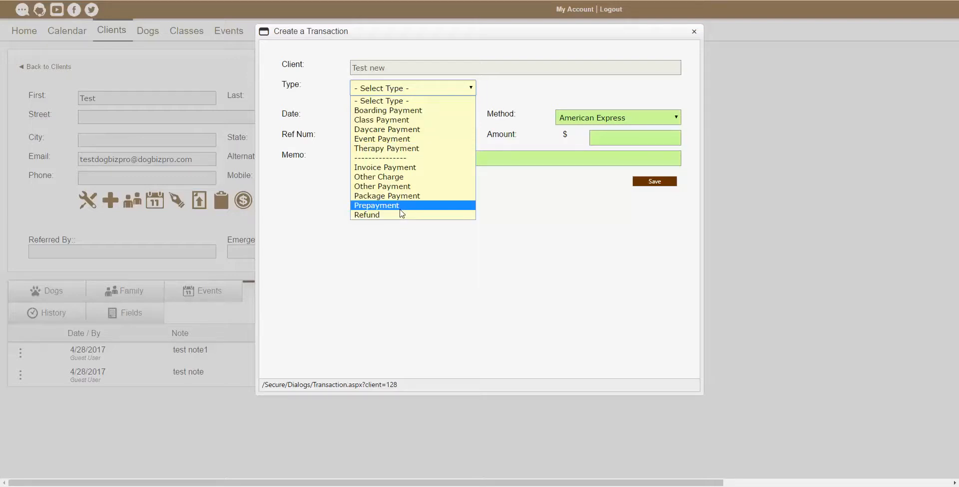
click(542, 117)
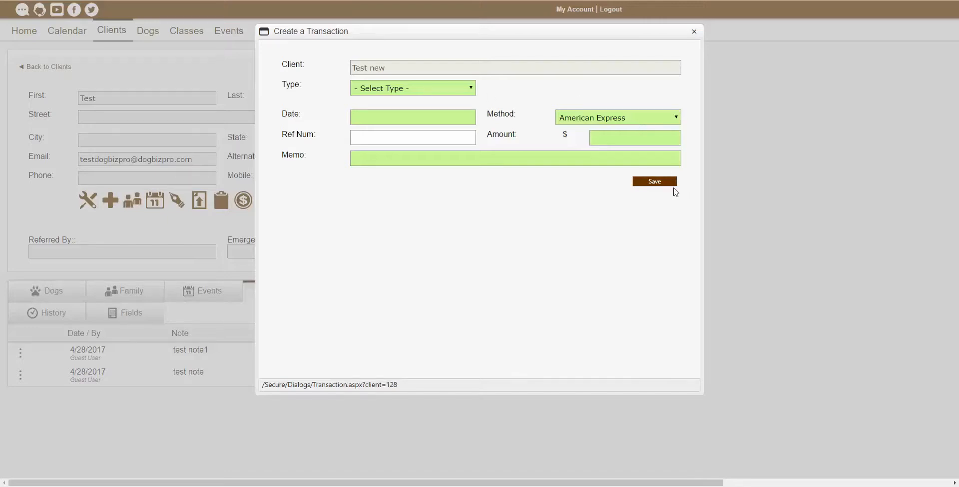
click(694, 32)
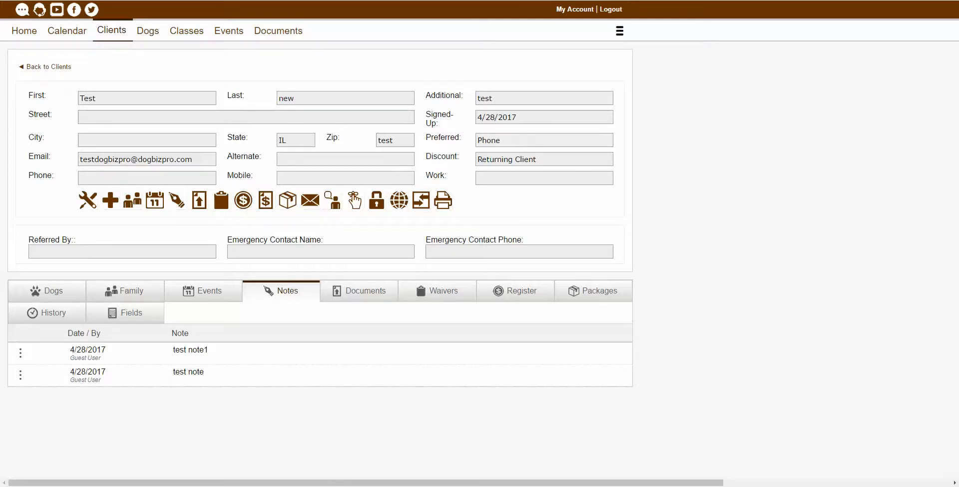
click(515, 290)
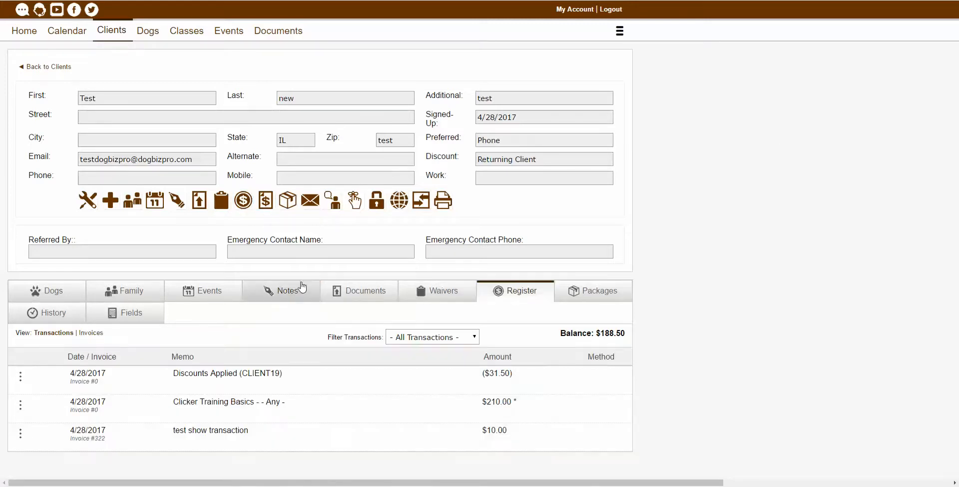
Start an invoice with the Clicker Training Basics charge and discount set to None.
click(268, 209)
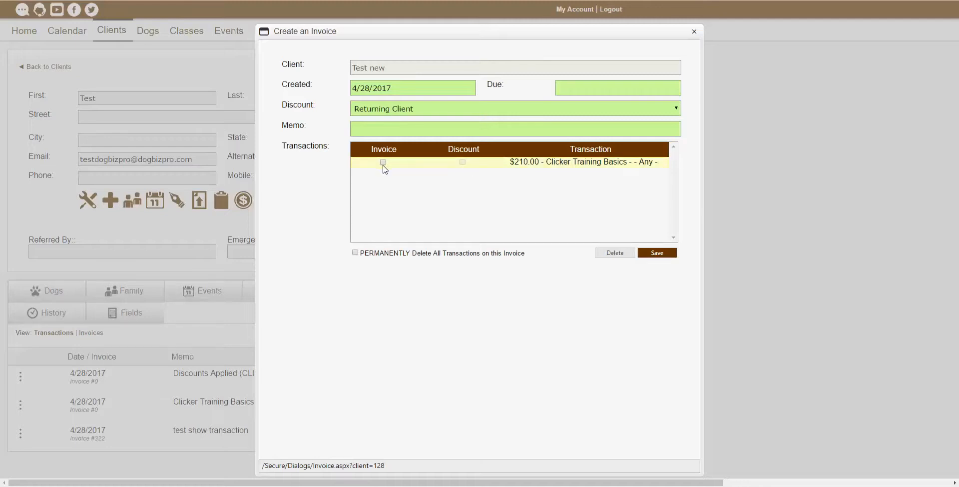
drag(547, 162, 591, 165)
click(592, 176)
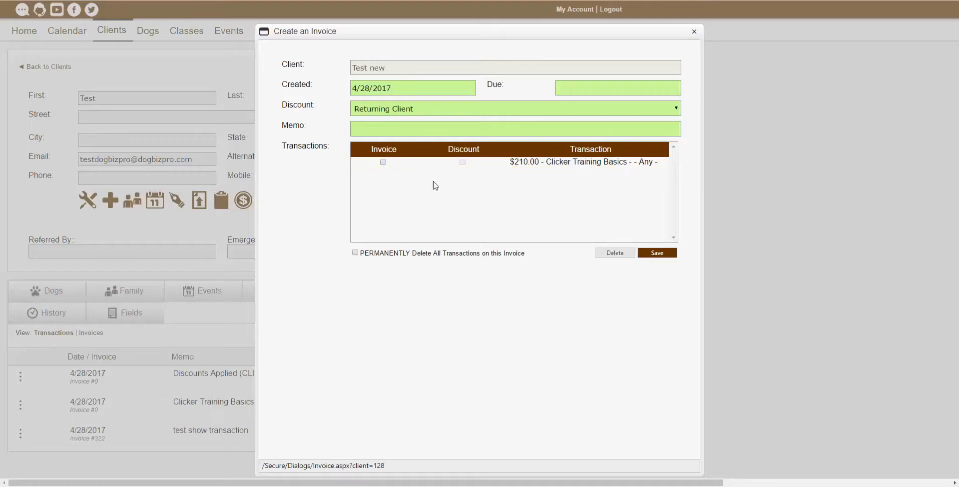
click(383, 162)
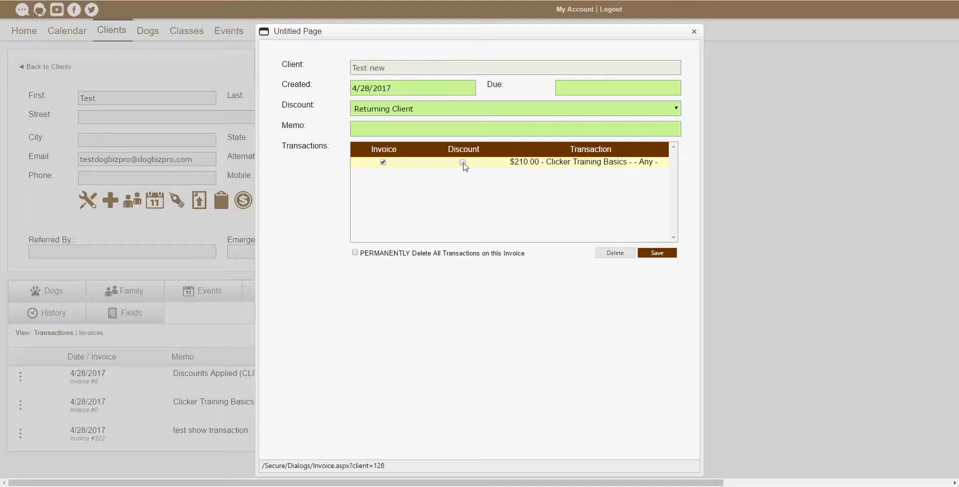
click(432, 111)
click(429, 108)
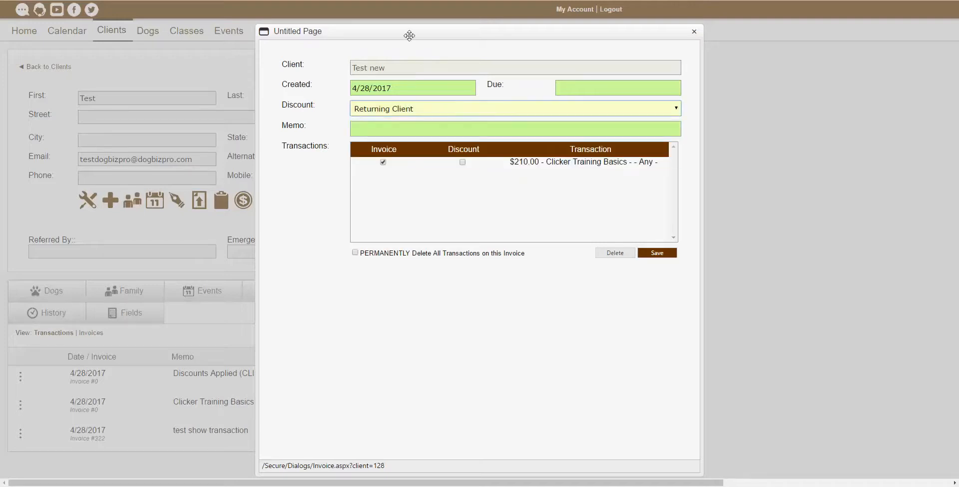
drag(407, 30, 468, 41)
drag(595, 81, 488, 52)
click(486, 136)
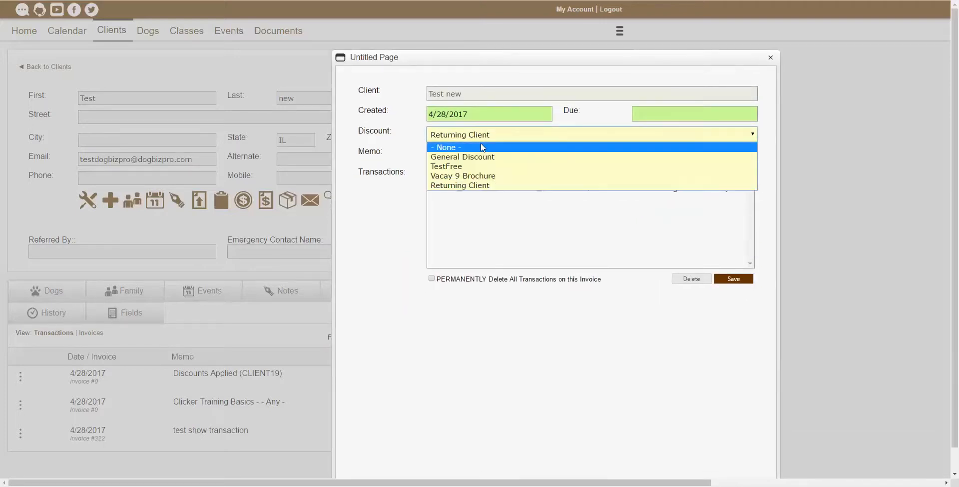
click(483, 146)
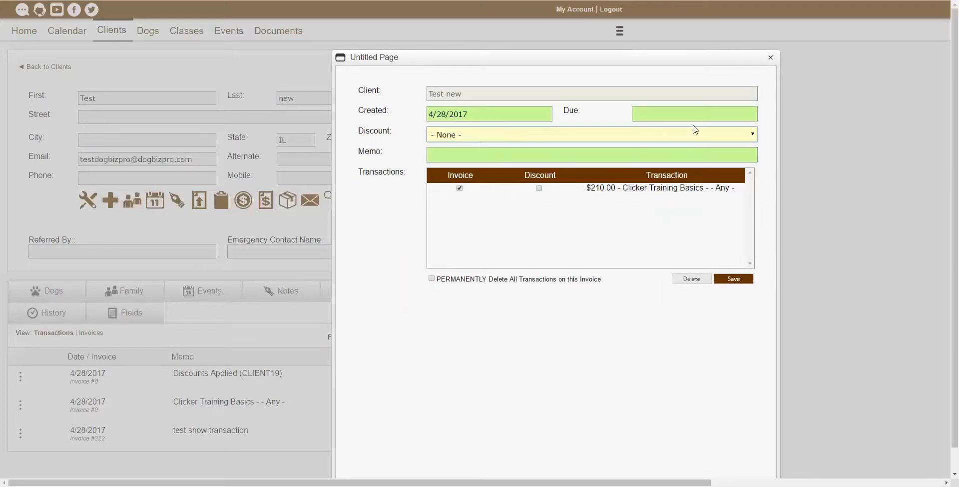
Set due date 4/28/2017 and memo 'test memo', saving it as Invoice #323.
click(675, 117)
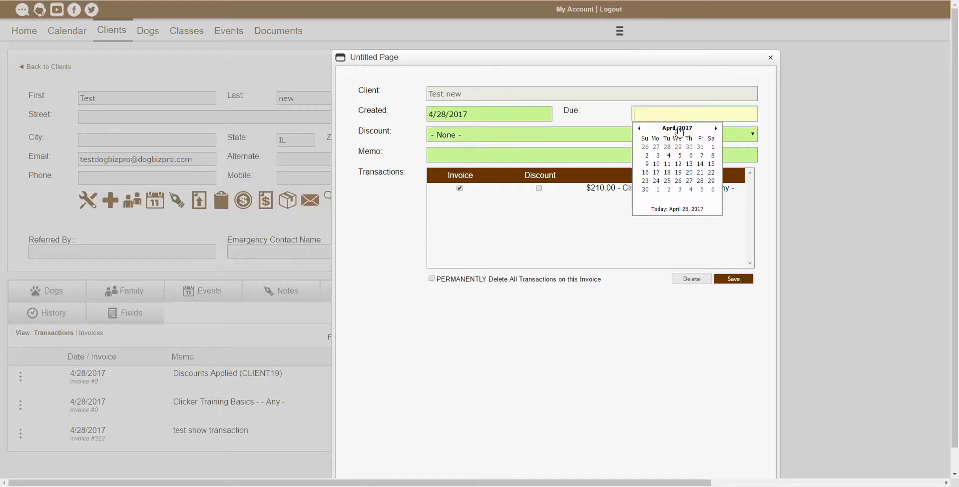
click(704, 184)
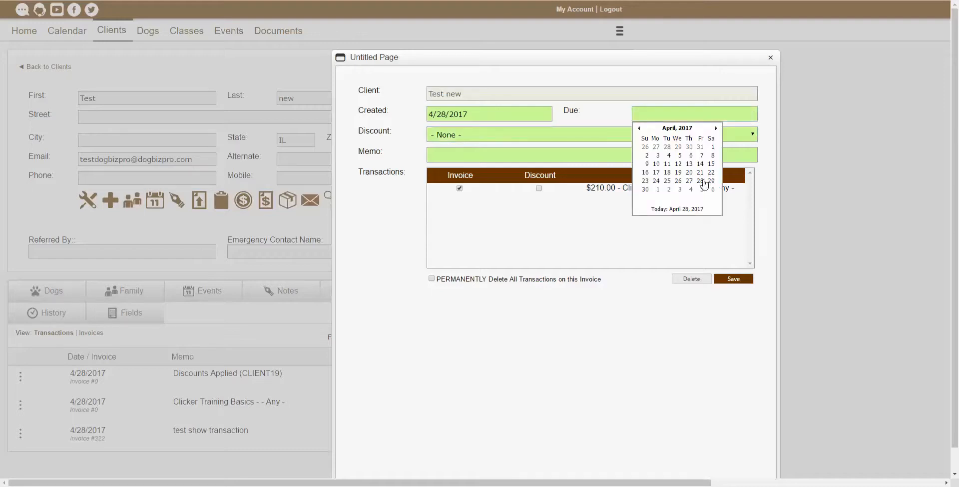
click(473, 155)
text(test memo)
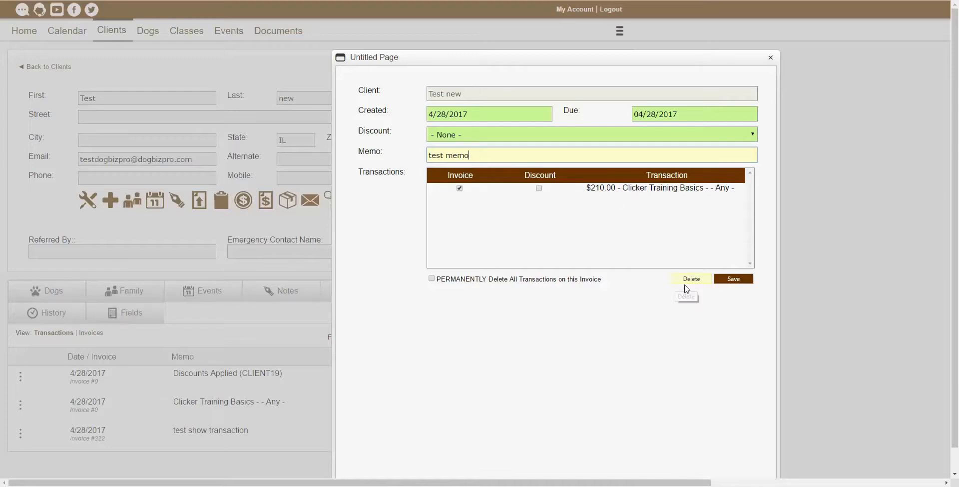
click(733, 280)
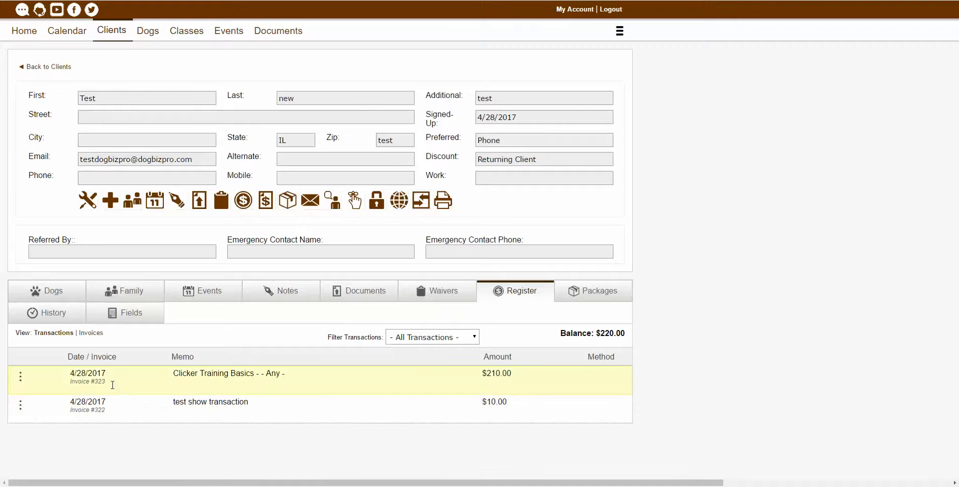
drag(105, 381, 70, 382)
click(150, 376)
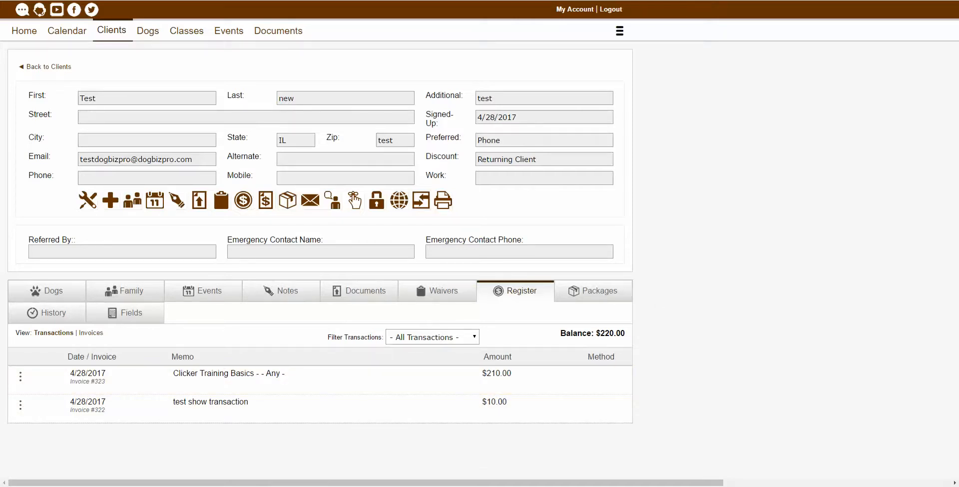
click(286, 202)
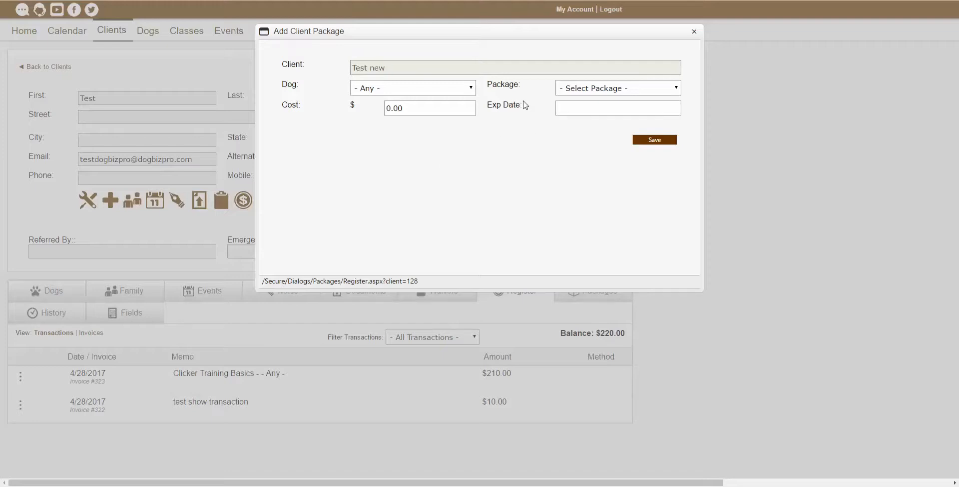
click(451, 89)
click(451, 89)
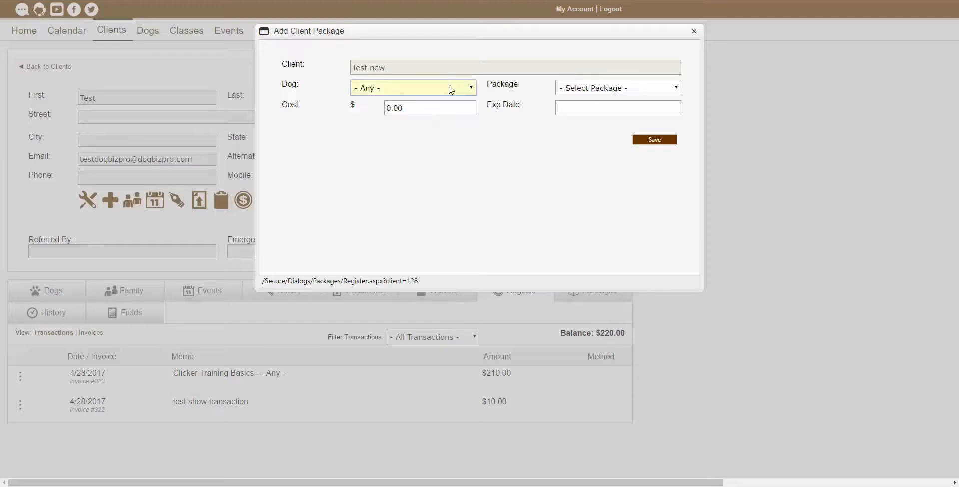
click(619, 90)
click(619, 89)
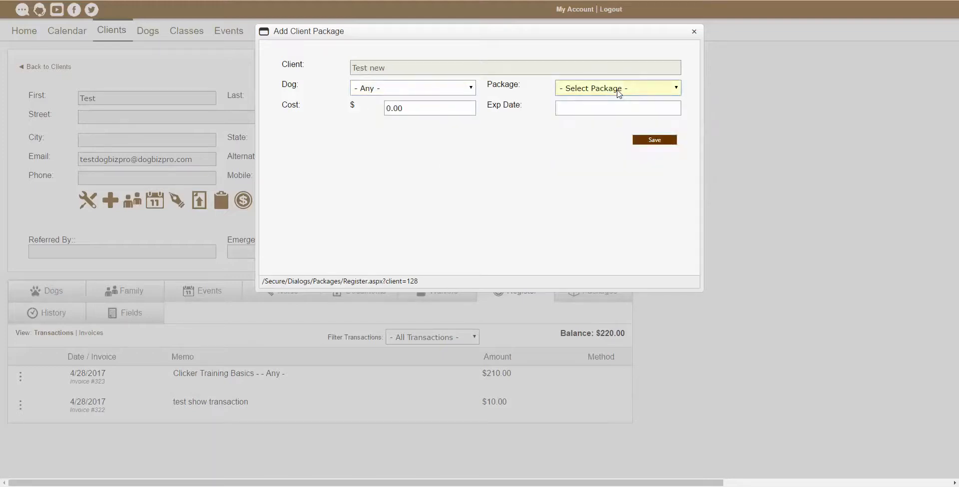
click(695, 33)
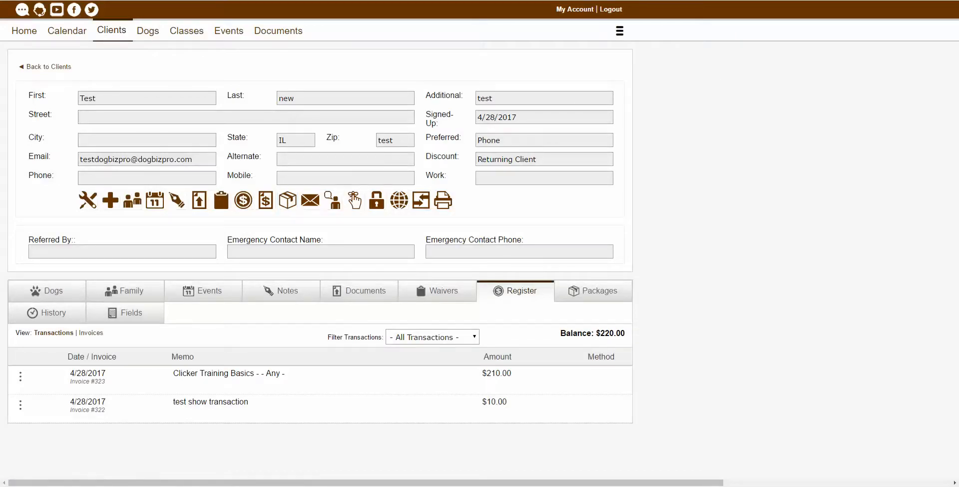
click(310, 201)
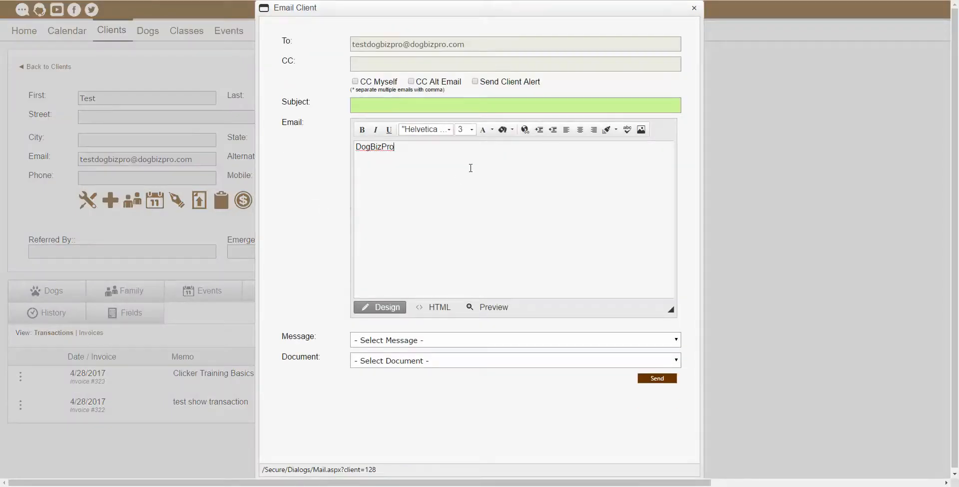
click(694, 8)
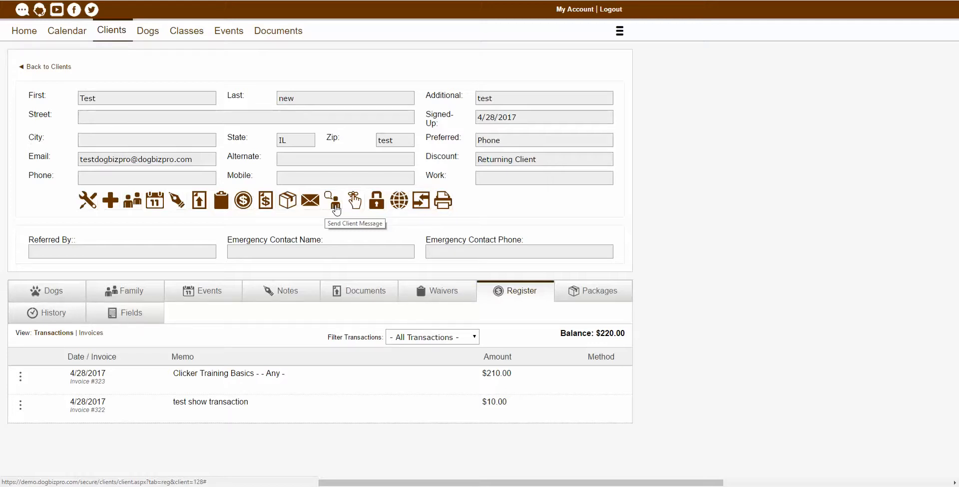
click(336, 206)
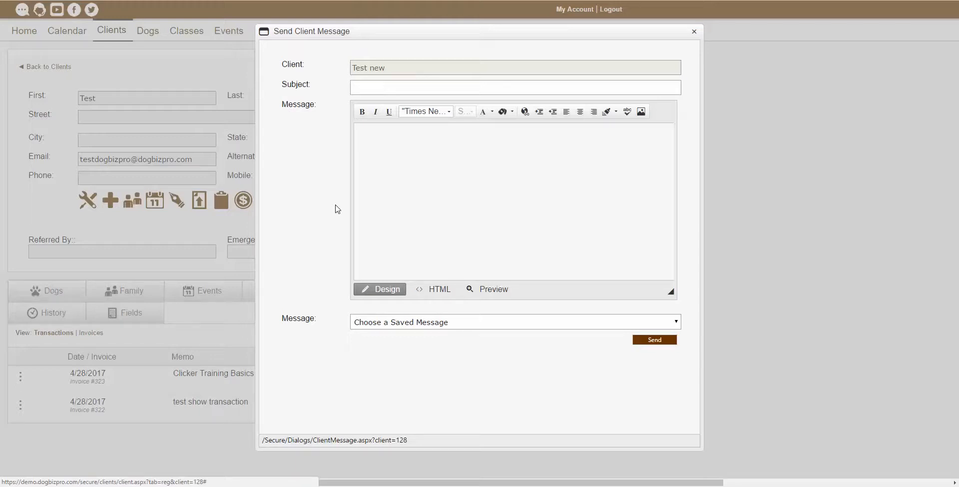
click(424, 144)
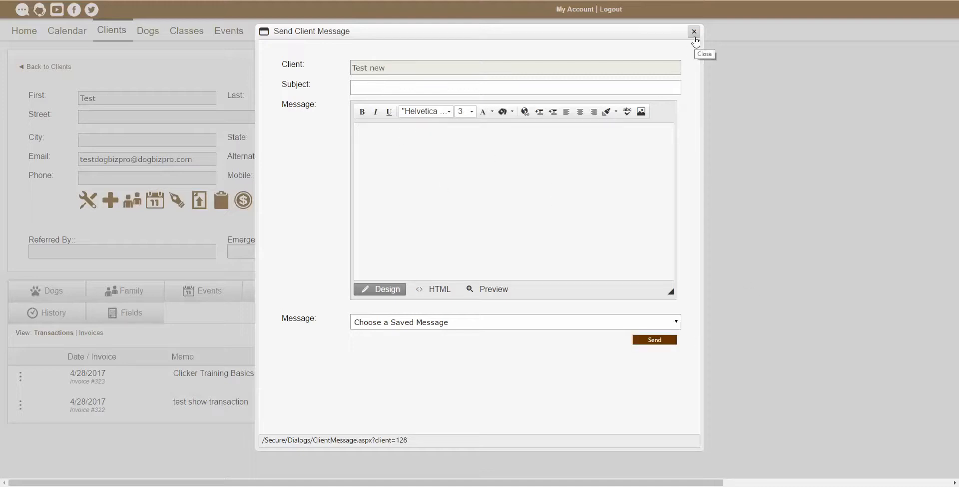
click(694, 33)
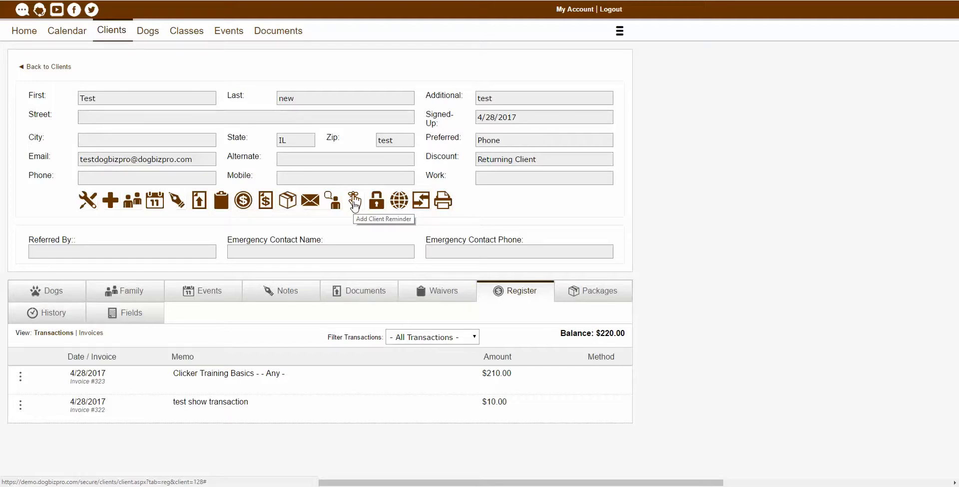
Start a new reminder due 4/29/2017, leaving status and assigned user unchanged.
click(355, 202)
click(375, 72)
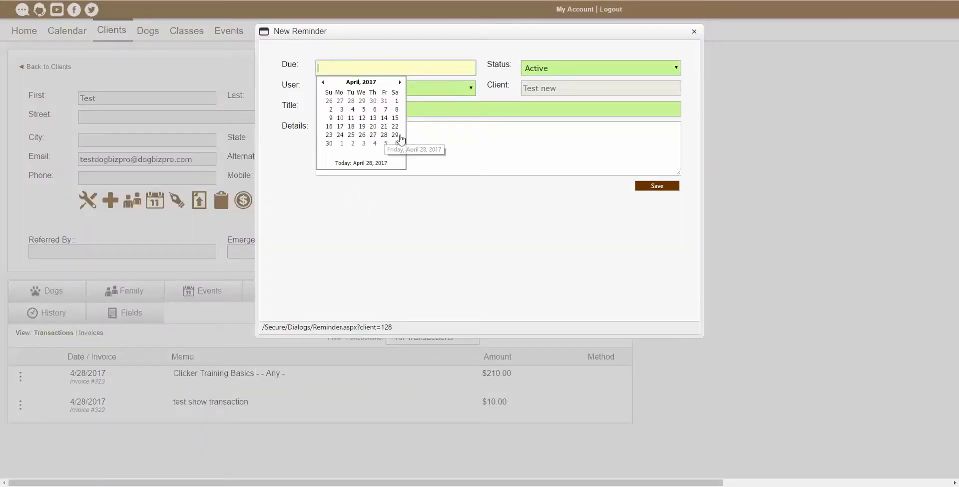
click(395, 134)
click(563, 69)
click(564, 69)
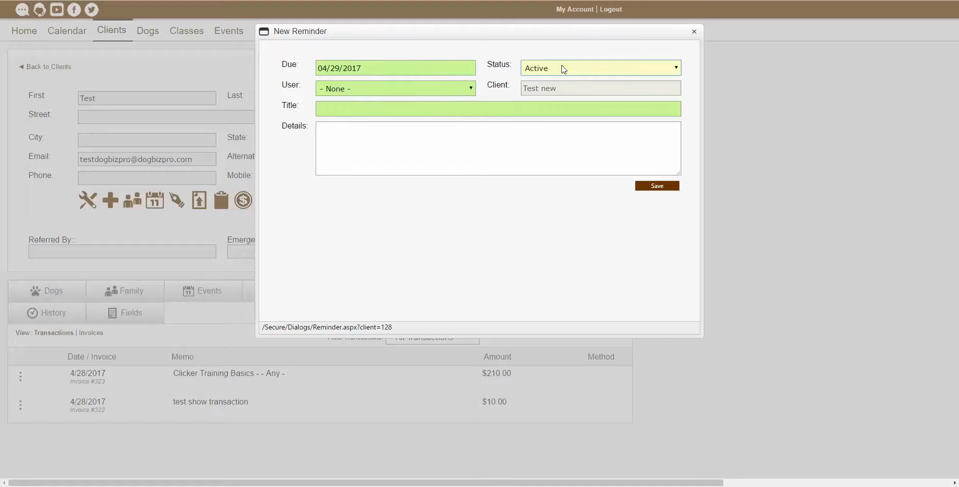
click(423, 90)
click(421, 90)
Title the reminder 'test reminder' and save it so the banner appears.
click(368, 108)
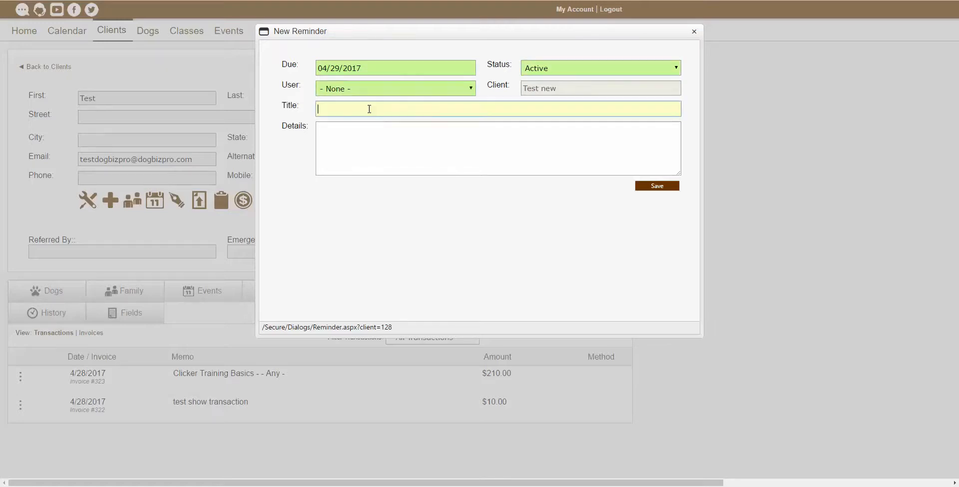
text(test reminder)
key(Tab)
text(test reminder)
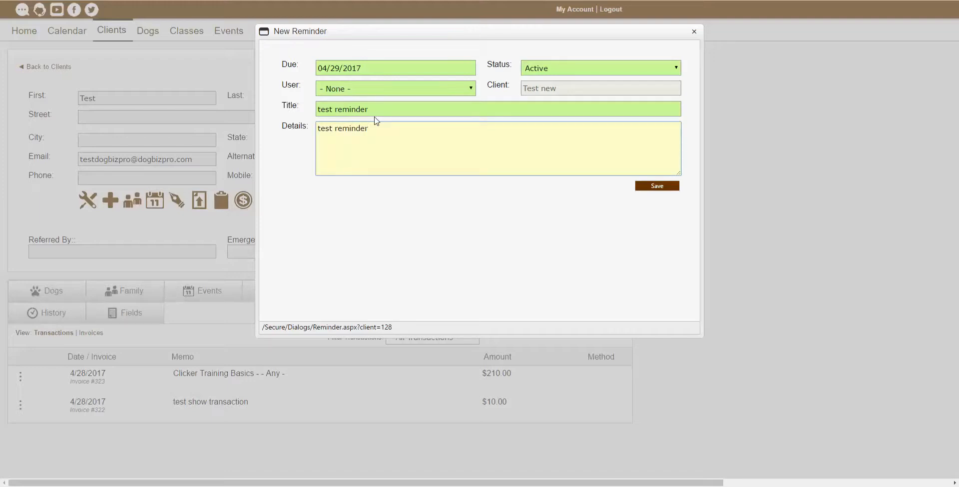
click(666, 189)
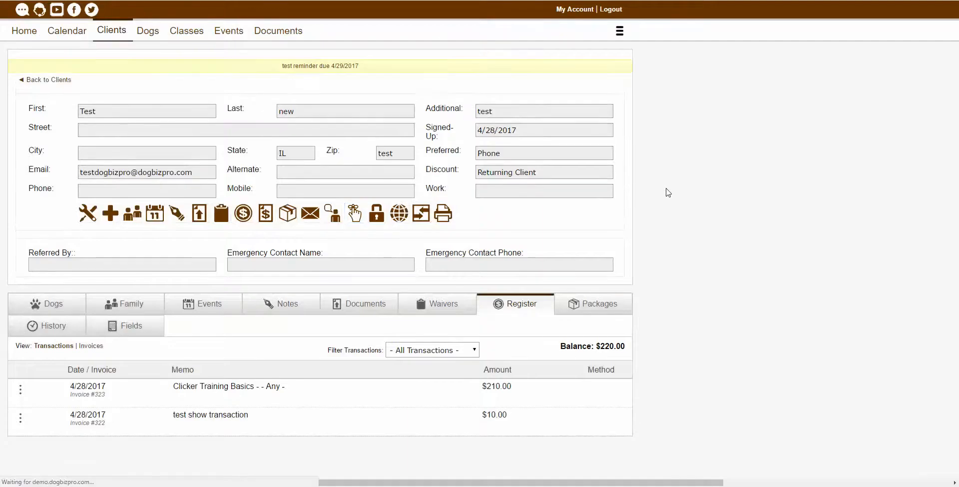
drag(281, 67, 366, 66)
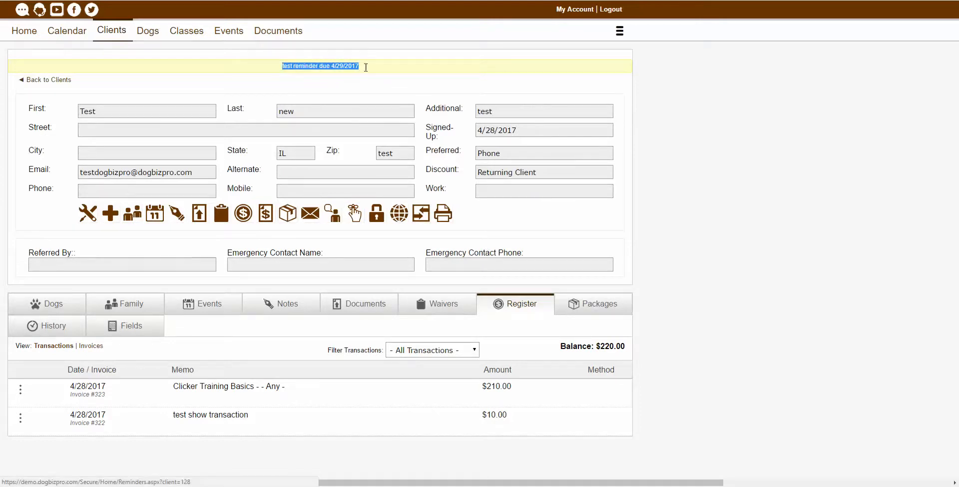
click(751, 172)
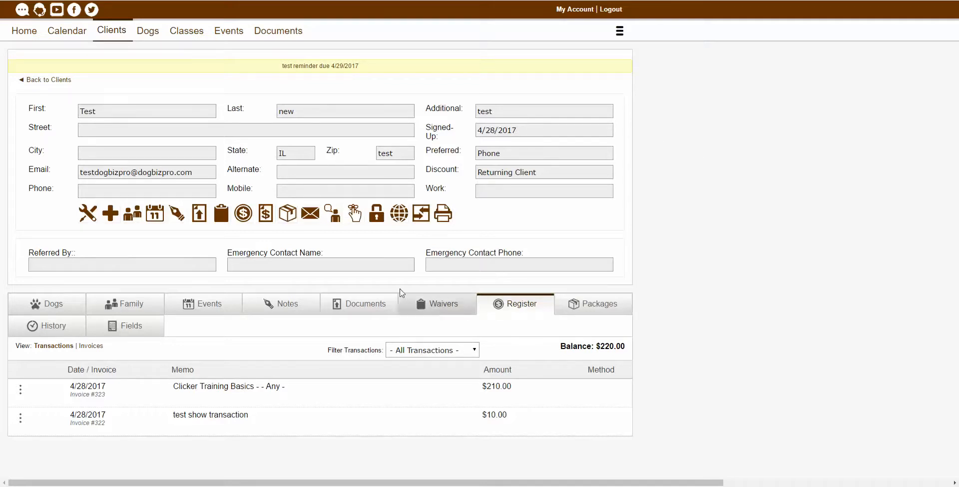
click(378, 222)
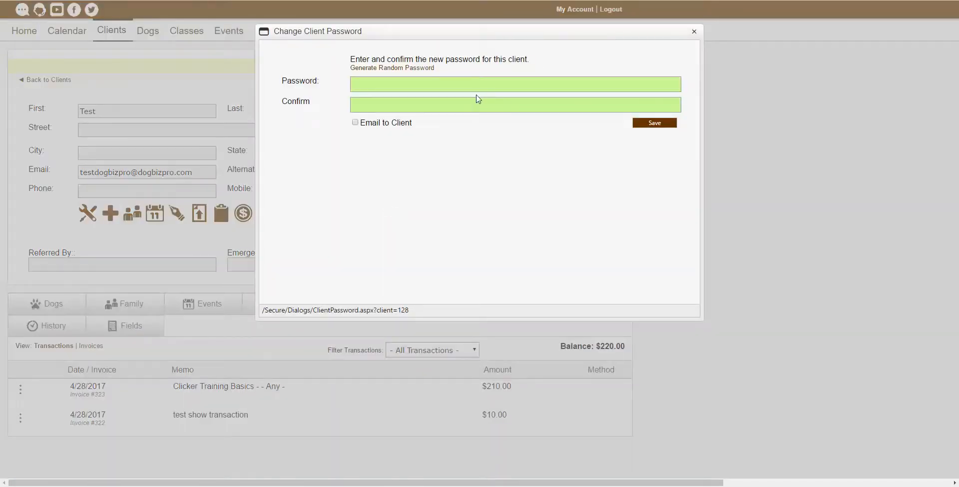
click(478, 87)
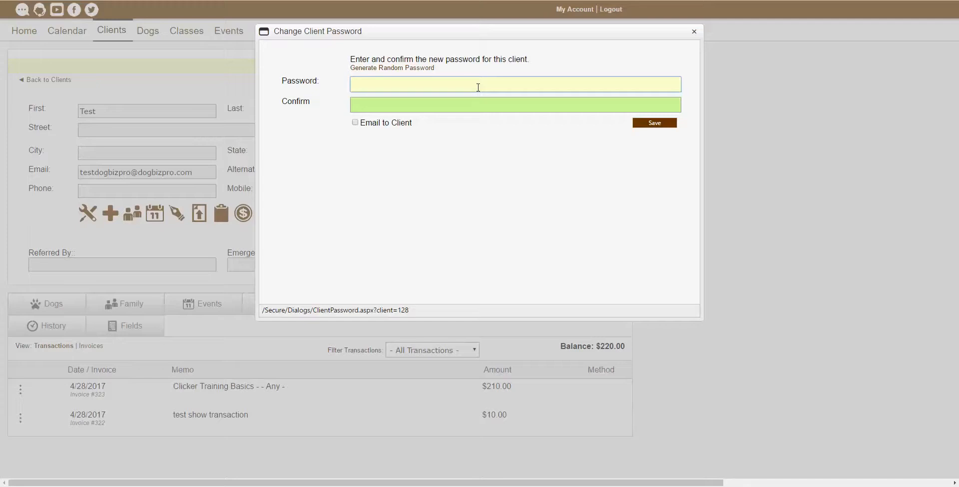
click(693, 31)
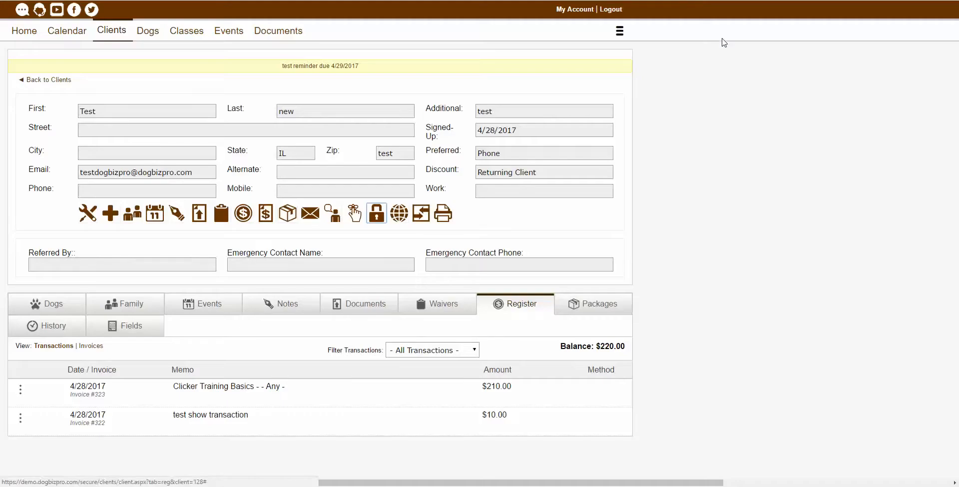